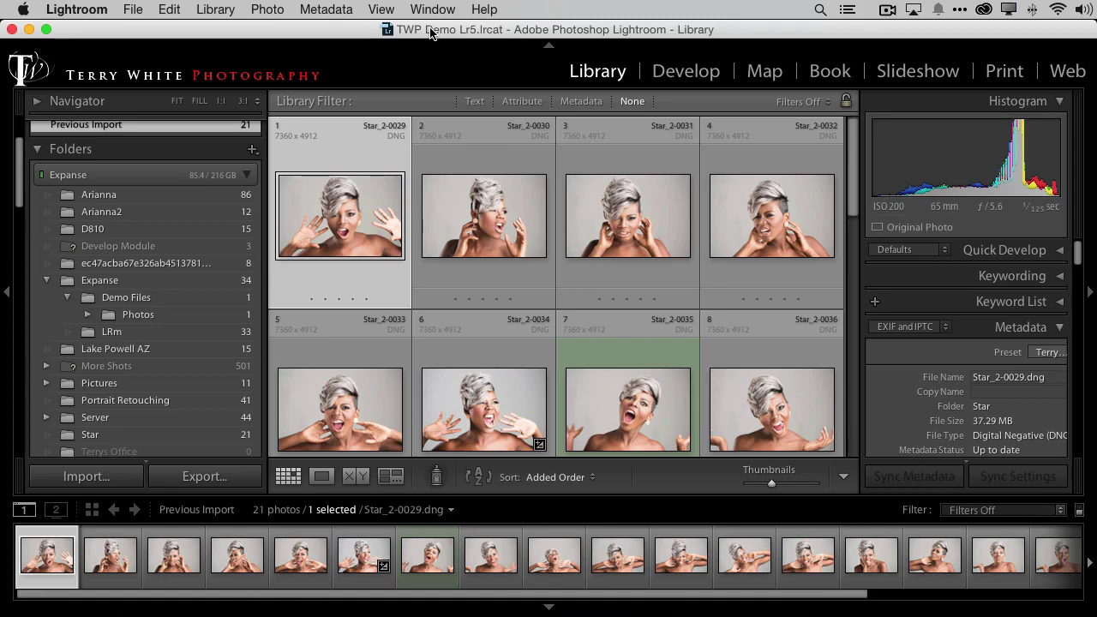
# - Change the screen mode to hide the window title bar and reveal the catalog's Star folder in Finder
pyautogui.hotkey('shift', 'f')
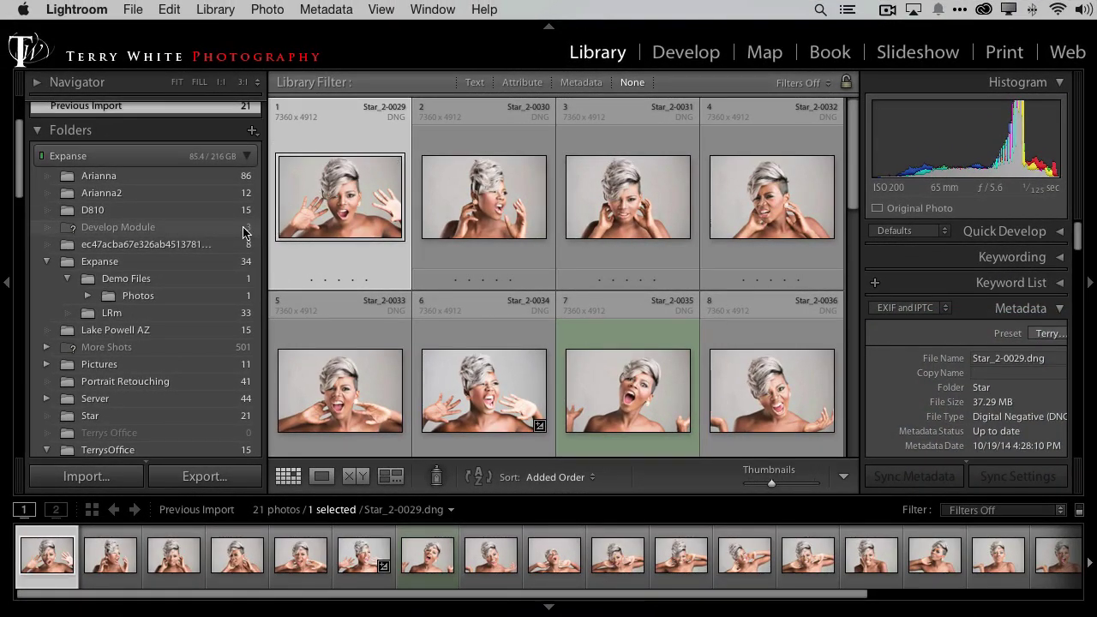
pyautogui.scroll(-1, 188, 291)
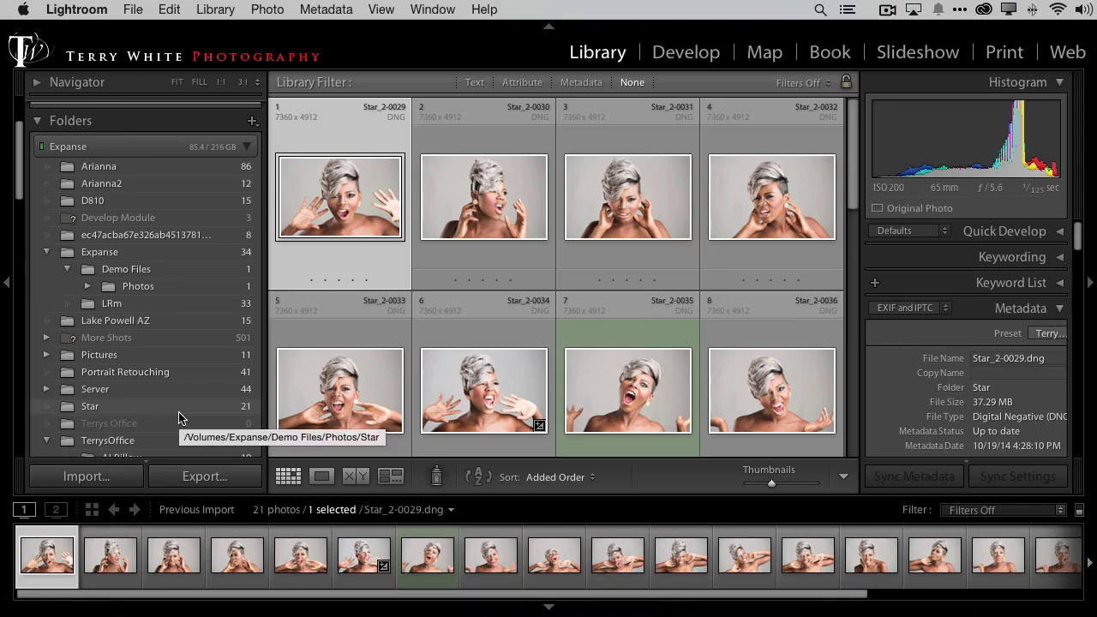
pyautogui.rightClick(101, 408)
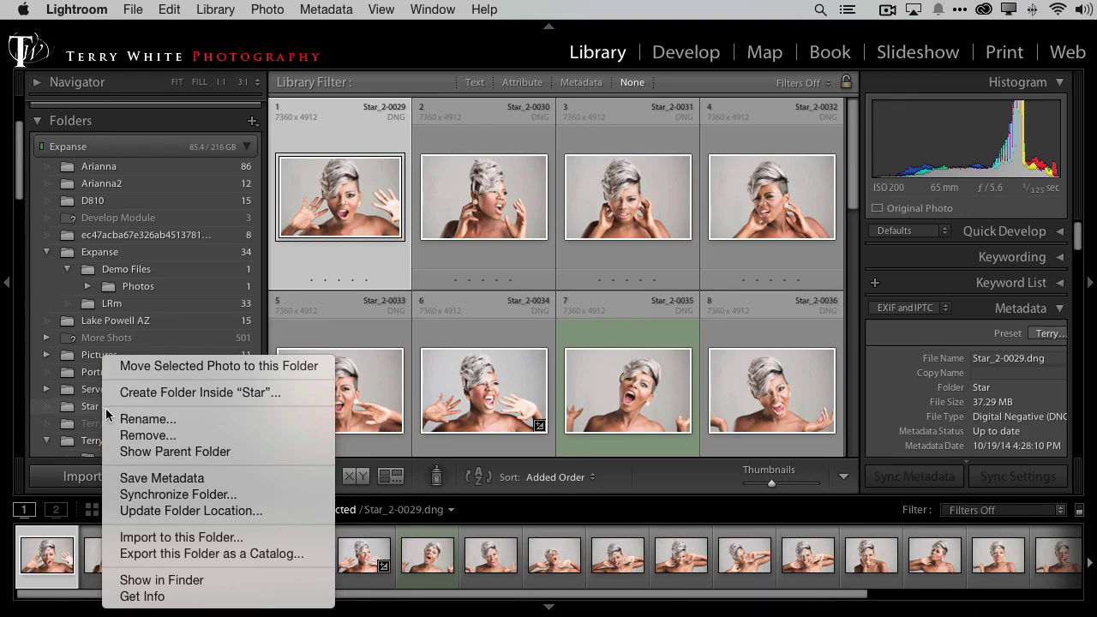
pyautogui.click(246, 582)
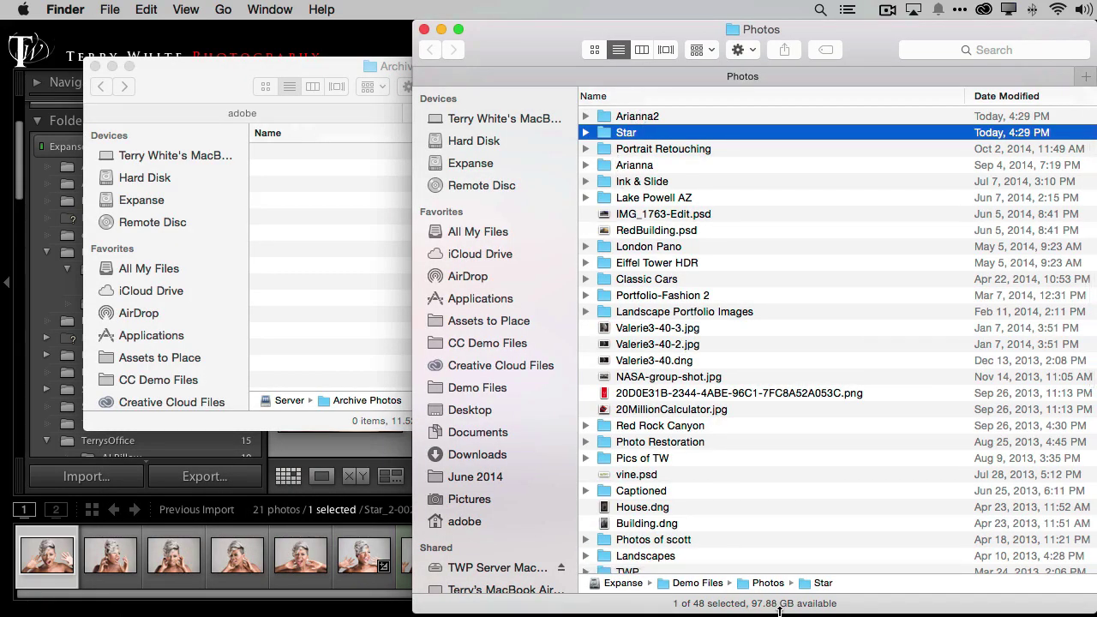
# - Shorten Finder's Photos window and quit Lightroom, returning to Finder
pyautogui.moveTo(778, 610); pyautogui.dragTo(768, 295)
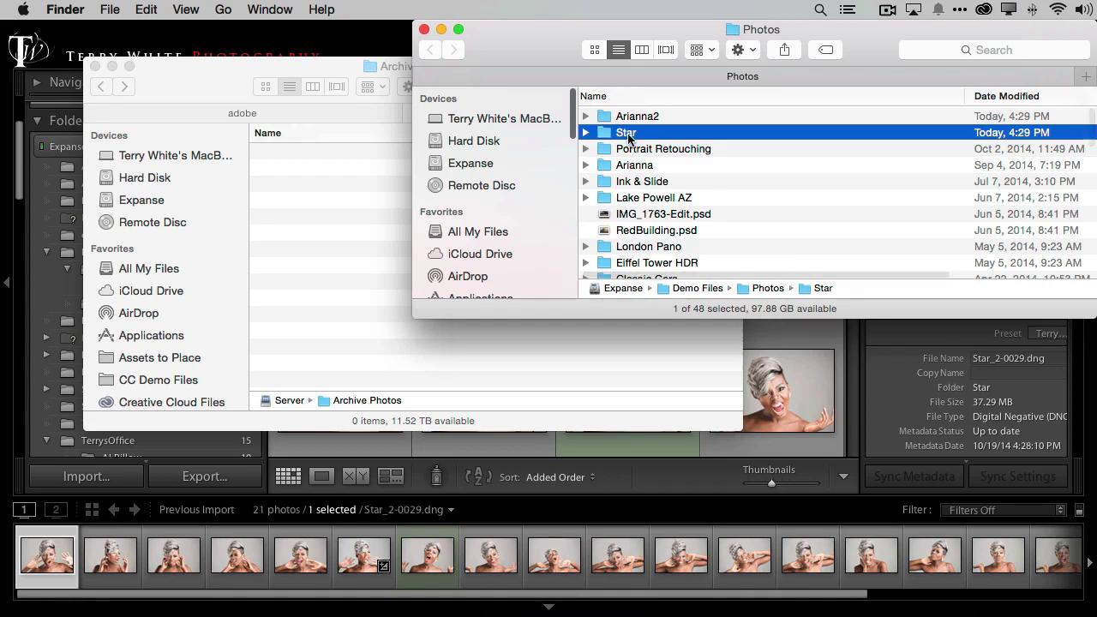
pyautogui.click(288, 41)
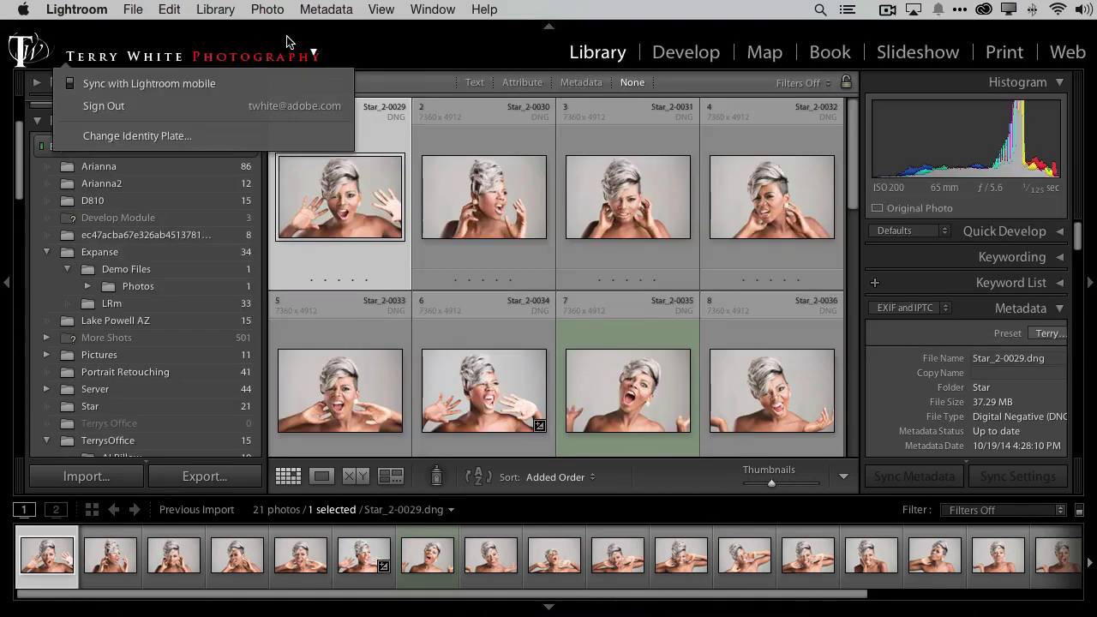
pyautogui.click(399, 48)
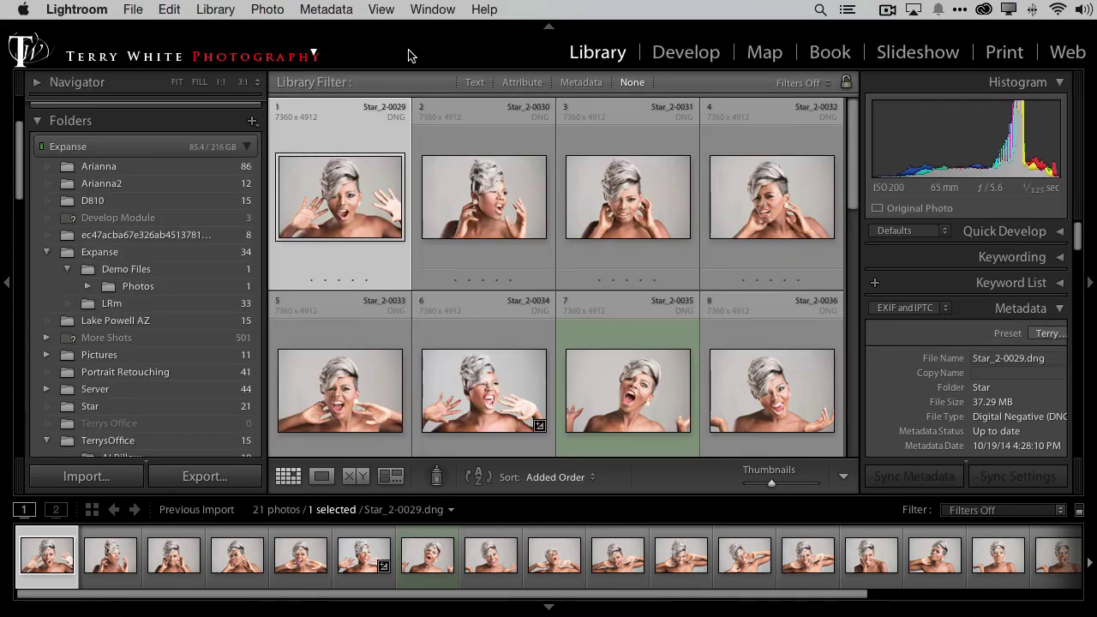
pyautogui.press('super+q')
pyautogui.click(397, 300)
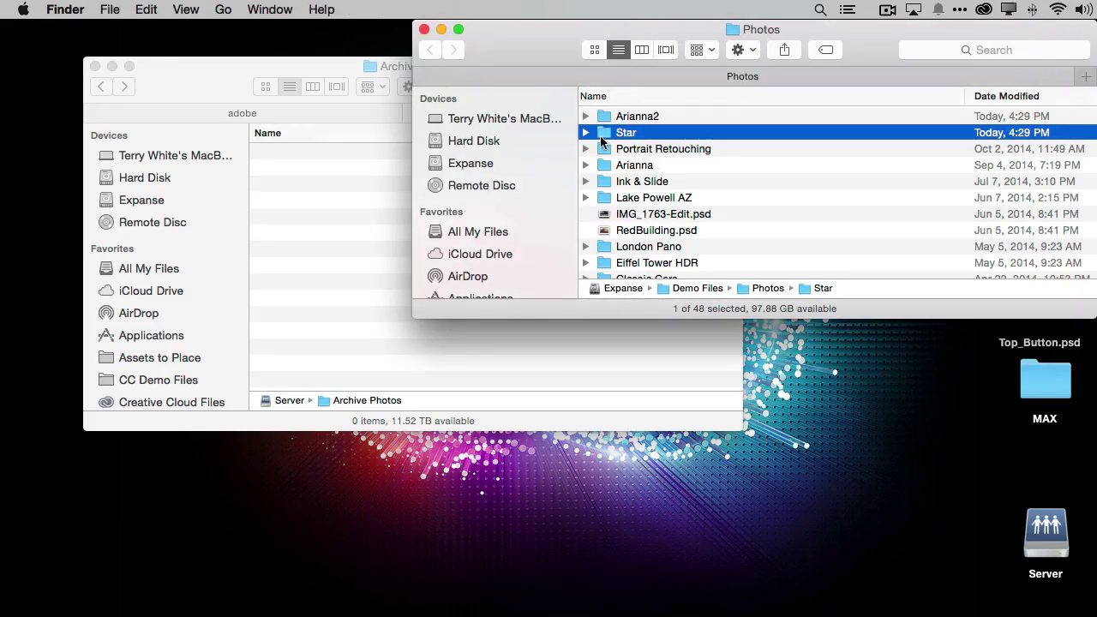
# - Reposition the Archive Photos window below the Photos window and move the Star folder into Archive Photos on the Server volume
pyautogui.click(388, 76)
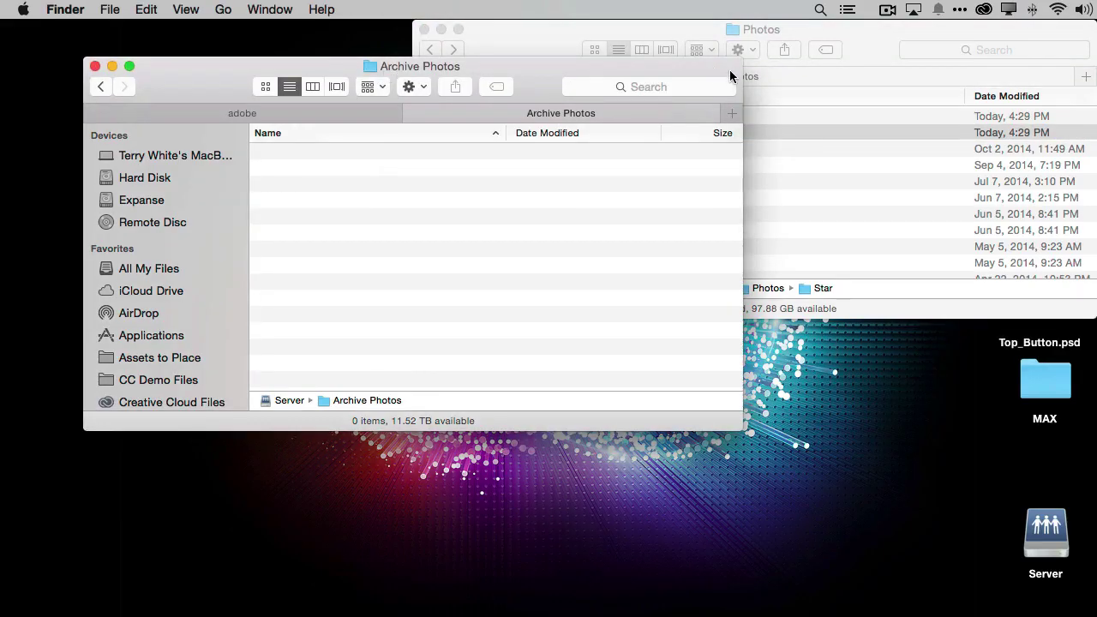
pyautogui.moveTo(707, 63); pyautogui.dragTo(747, 338)
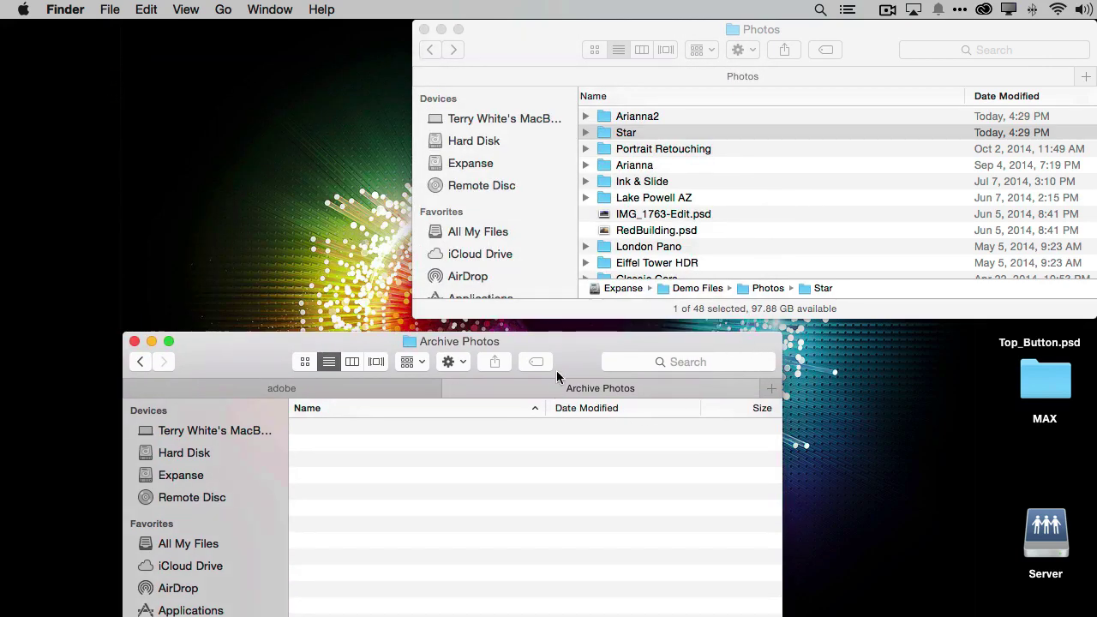
pyautogui.moveTo(566, 341); pyautogui.dragTo(512, 284)
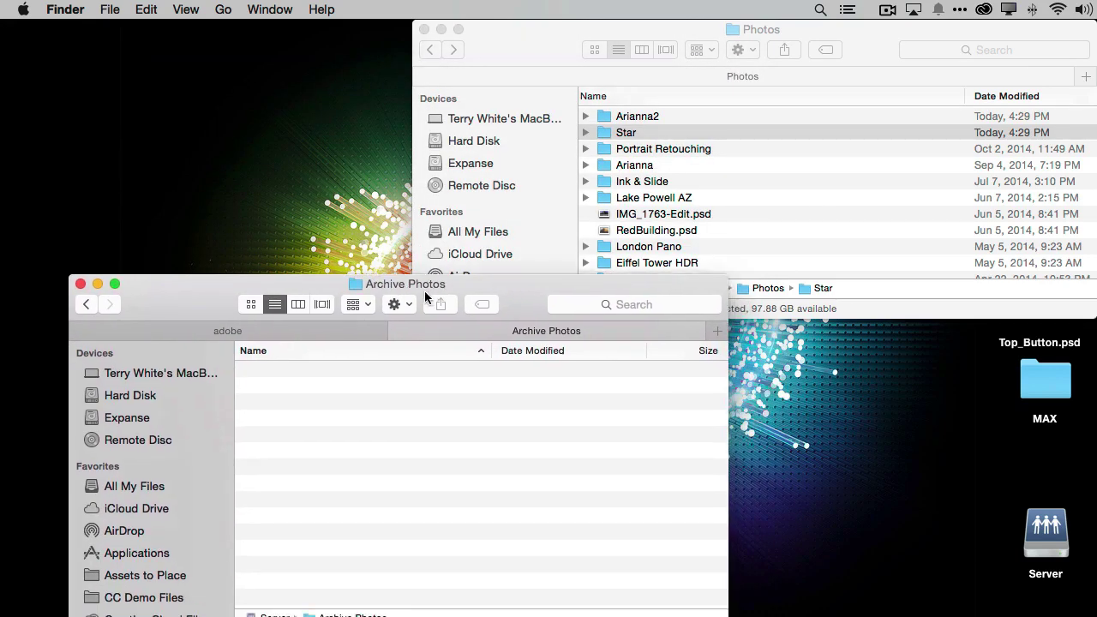
pyautogui.keyDown('super'); pyautogui.click(411, 285); pyautogui.keyUp('super')
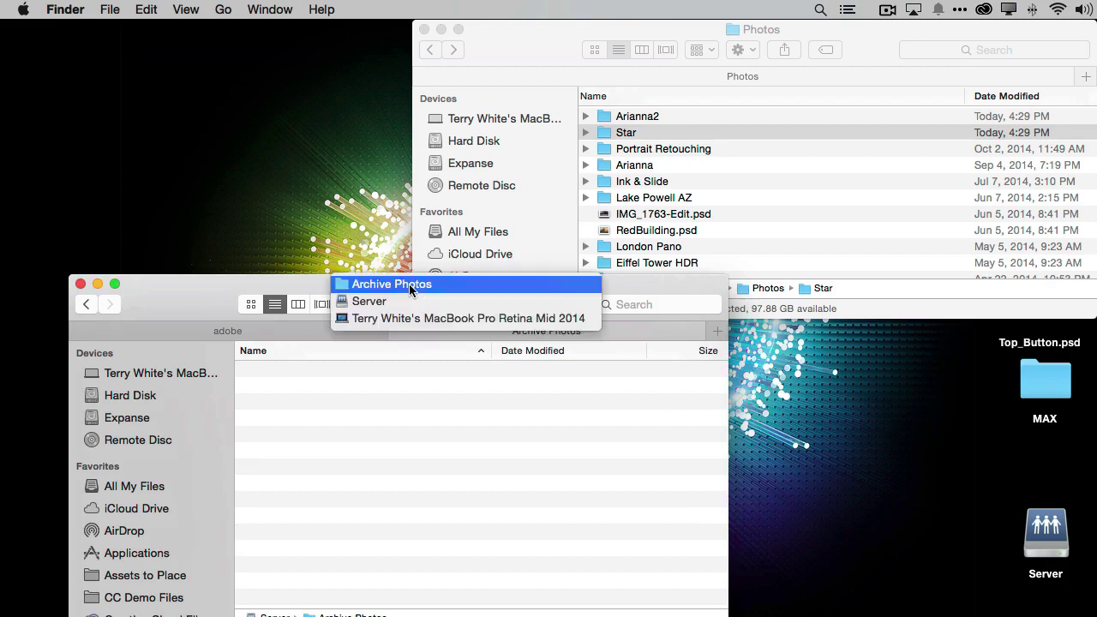
pyautogui.click(414, 285)
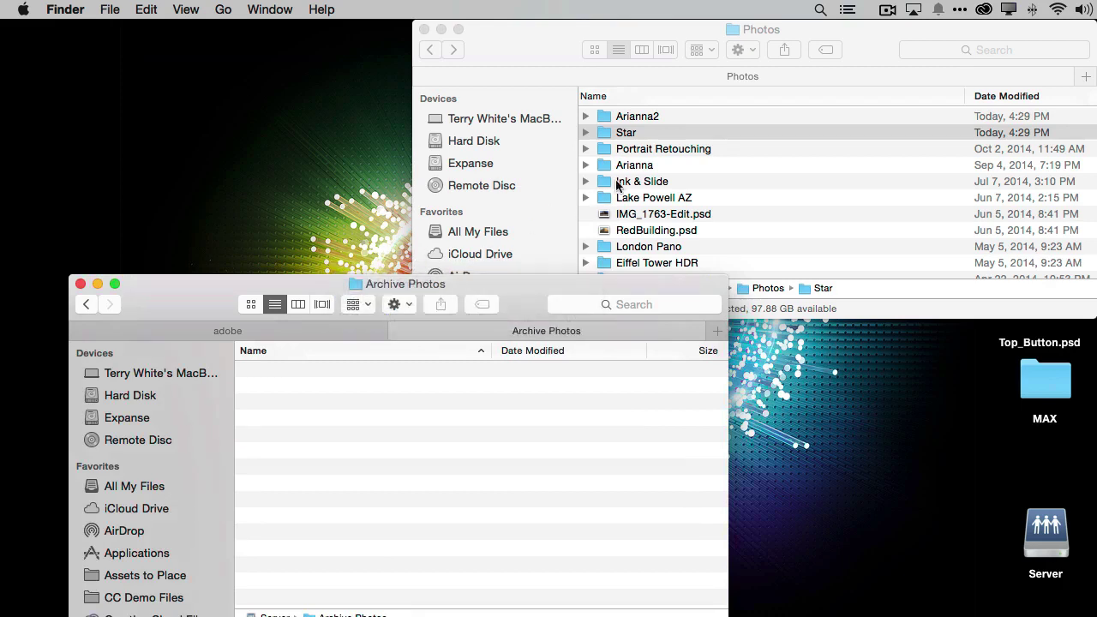
pyautogui.moveTo(604, 133); pyautogui.dragTo(470, 415)
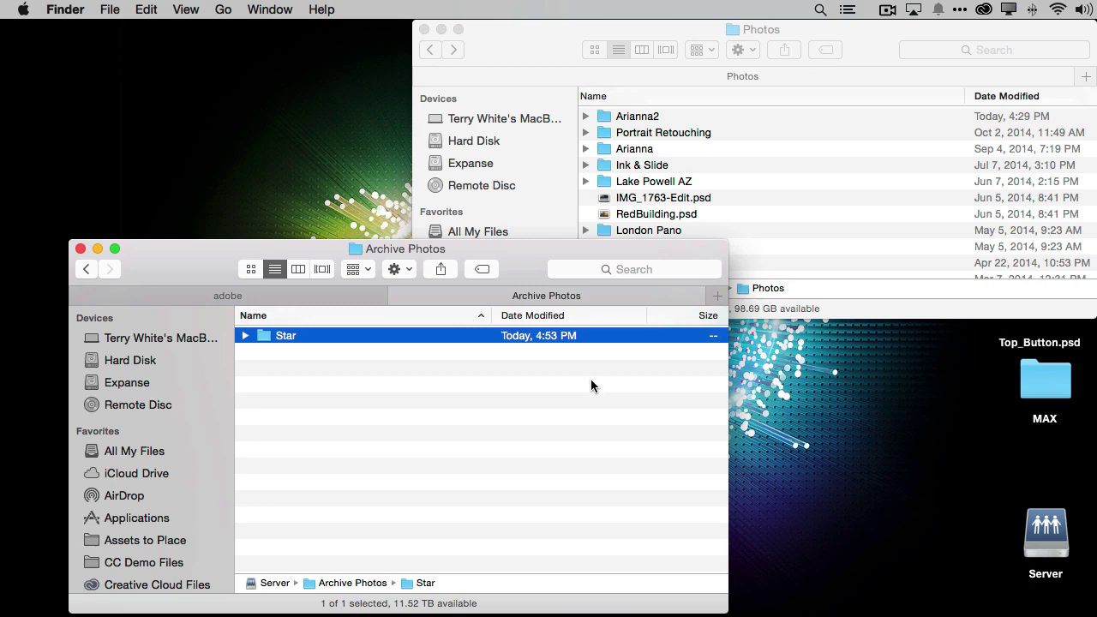
# - Relaunch Lightroom and check the file status of Star_2-0031 and Star_2-0029, leaving Star_2-0029 selected
pyautogui.moveTo(555, 600)
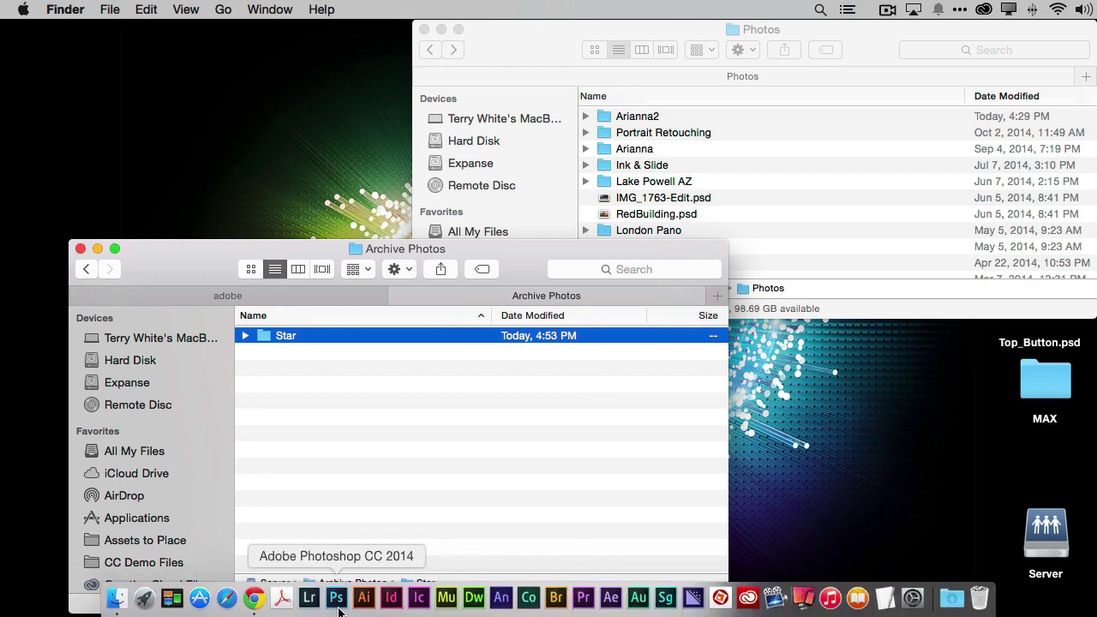
pyautogui.click(309, 597)
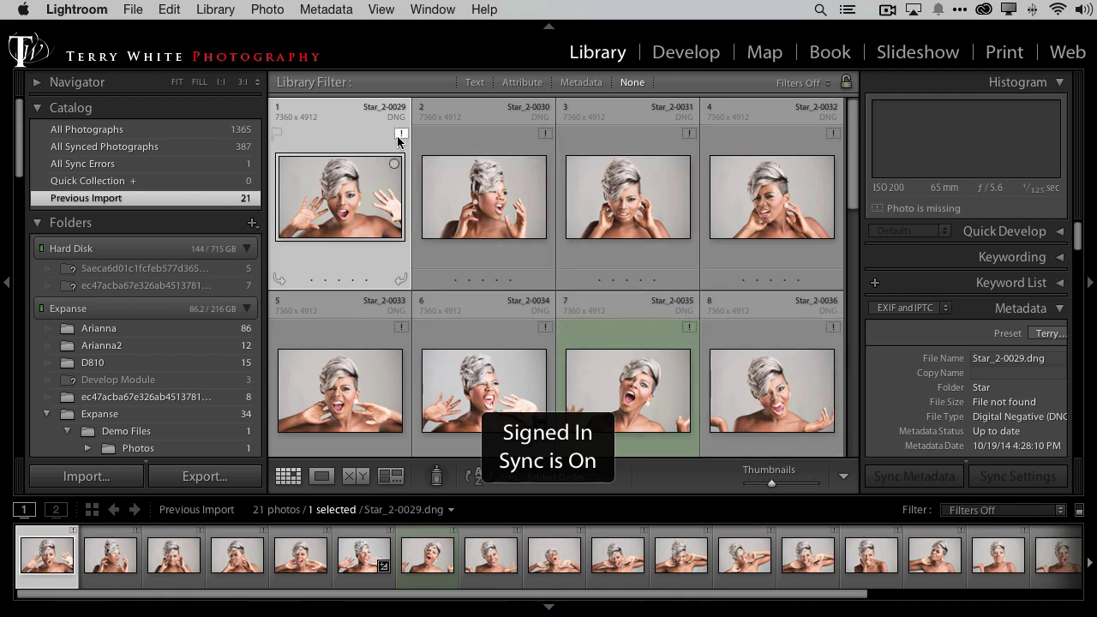
pyautogui.moveTo(398, 141)
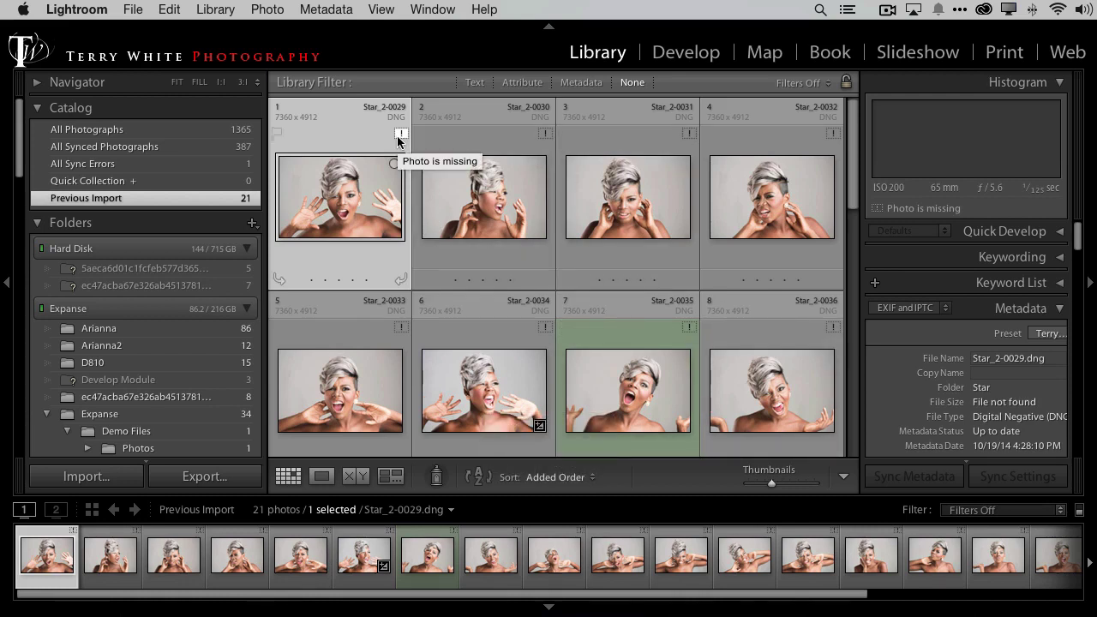
pyautogui.click(627, 198)
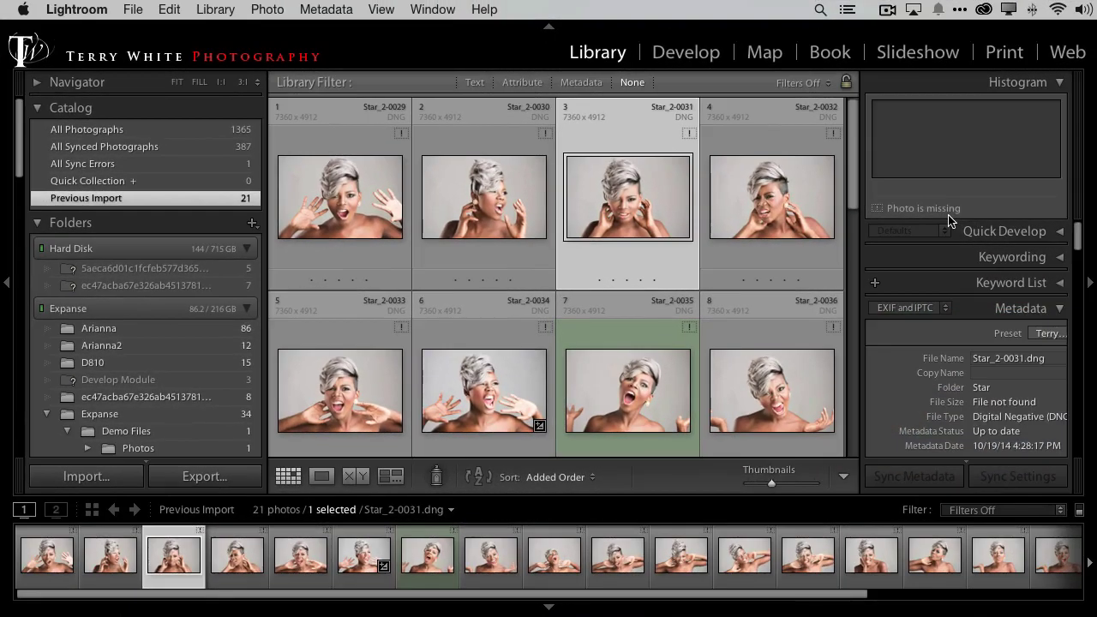
pyautogui.click(369, 214)
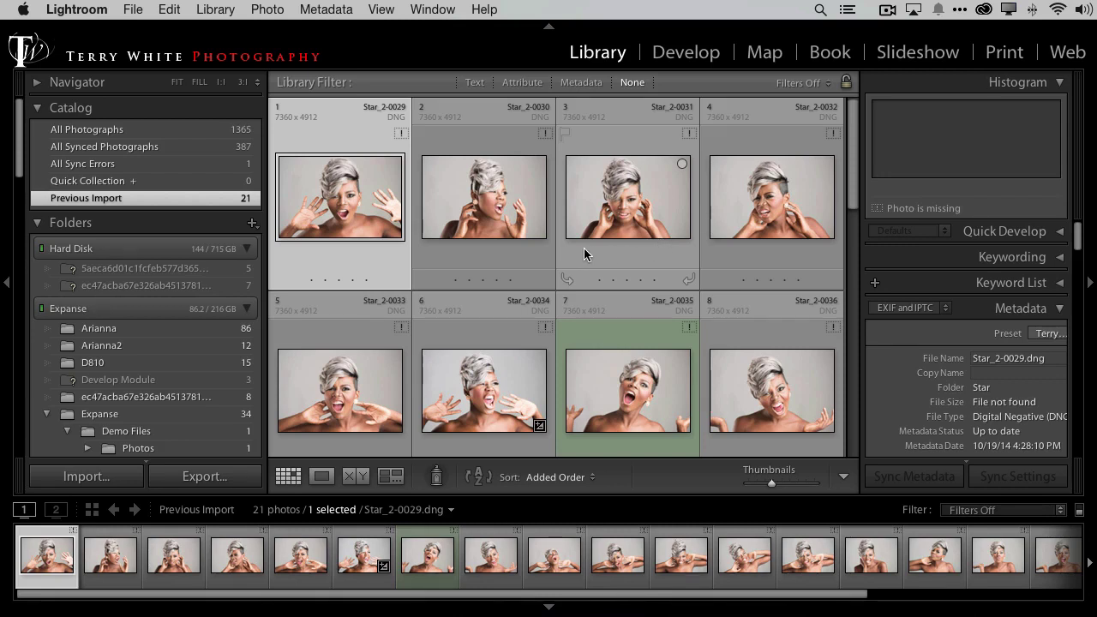
# - Try to edit Star_2-0029.dng in the Develop module and return to the Library grid
pyautogui.press('super+j')
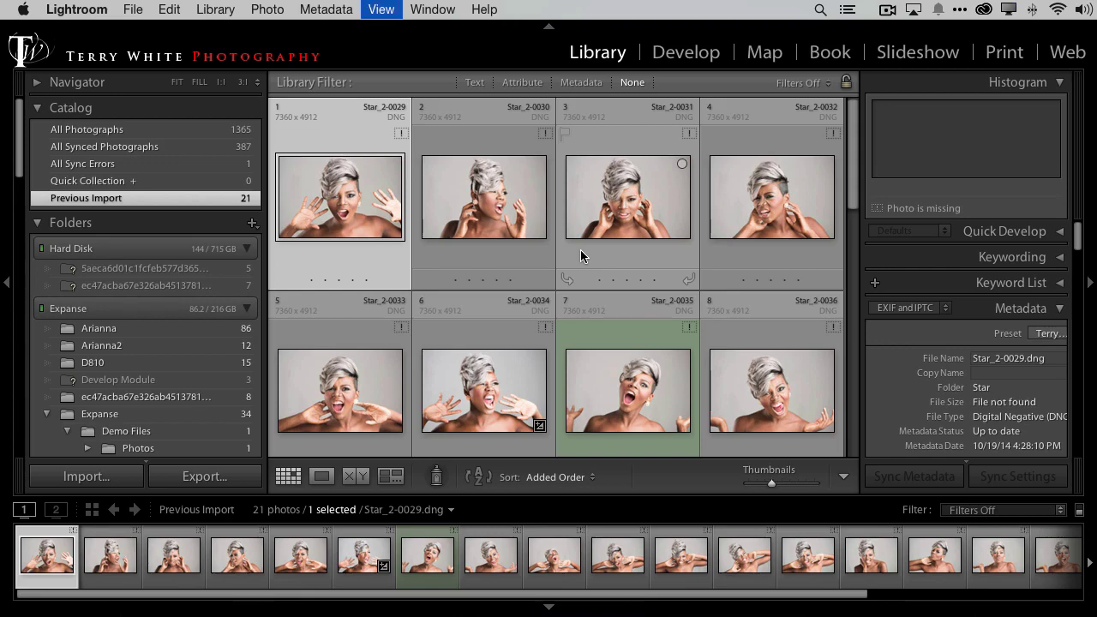
pyautogui.press('d')
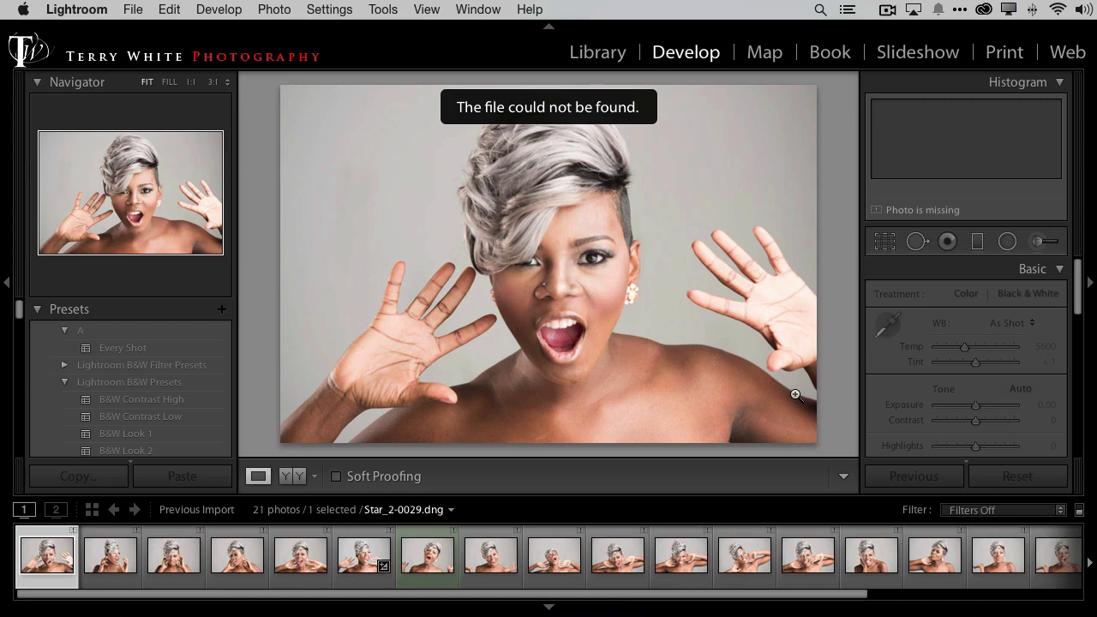
pyautogui.press('g')
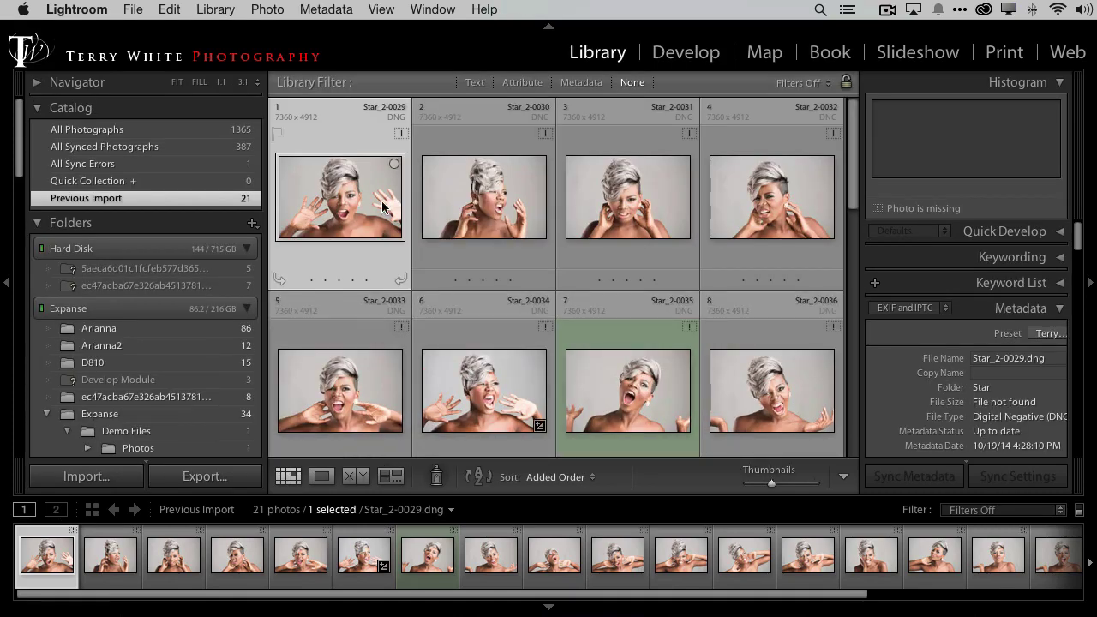
# - Start locating the missing Star_2-0029.dng and browse to Server > Archive Photos > Star on TWP Server Mac mini
pyautogui.click(401, 135)
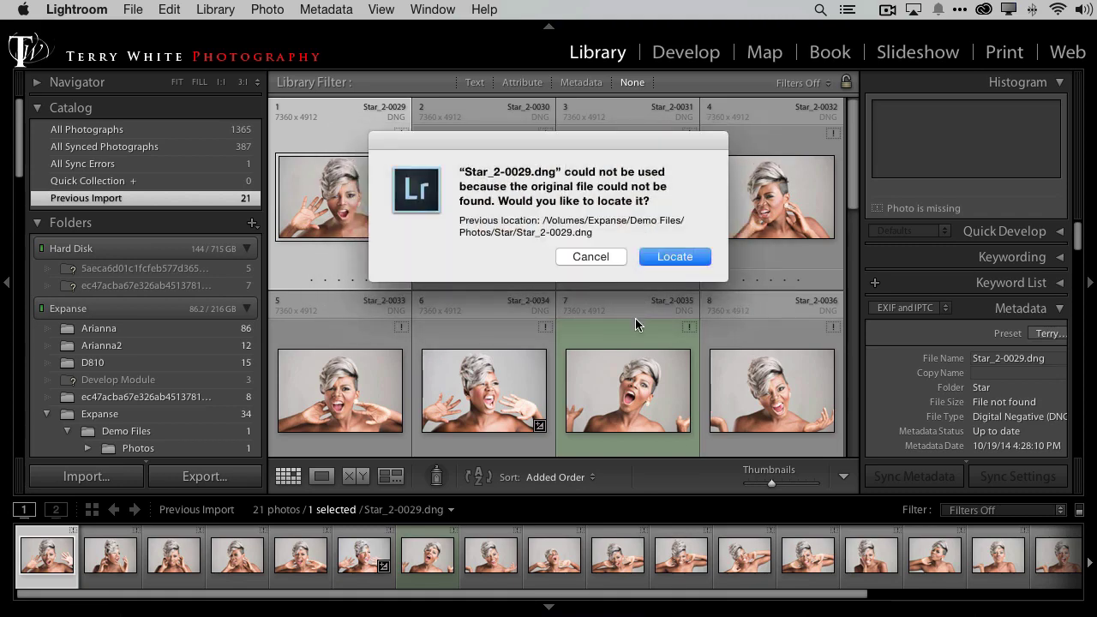
pyautogui.click(663, 258)
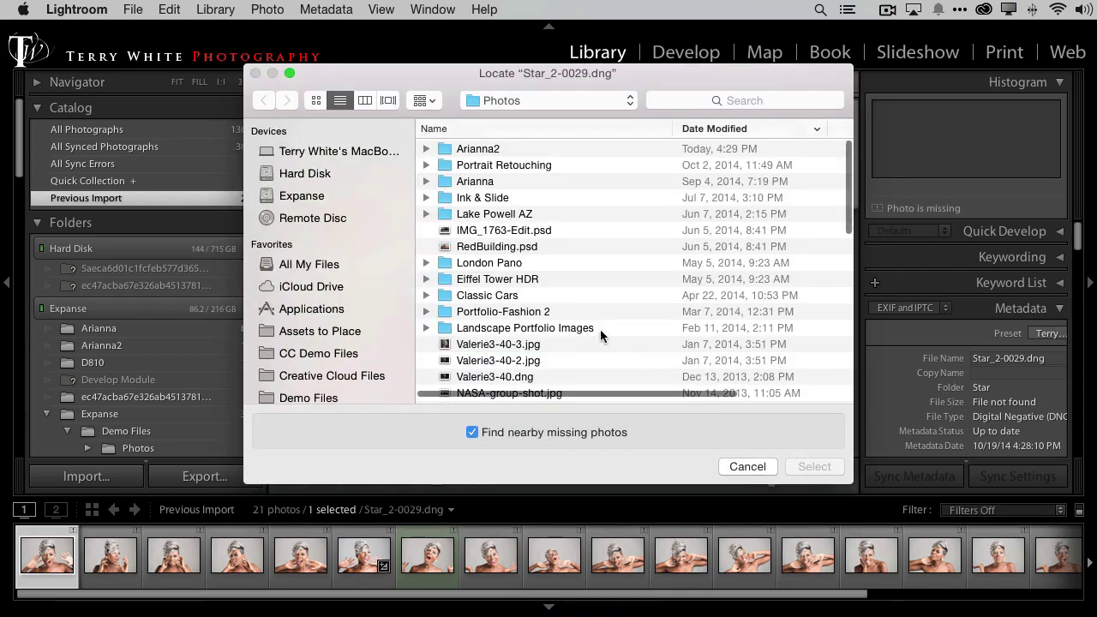
pyautogui.scroll(-10, 380, 330)
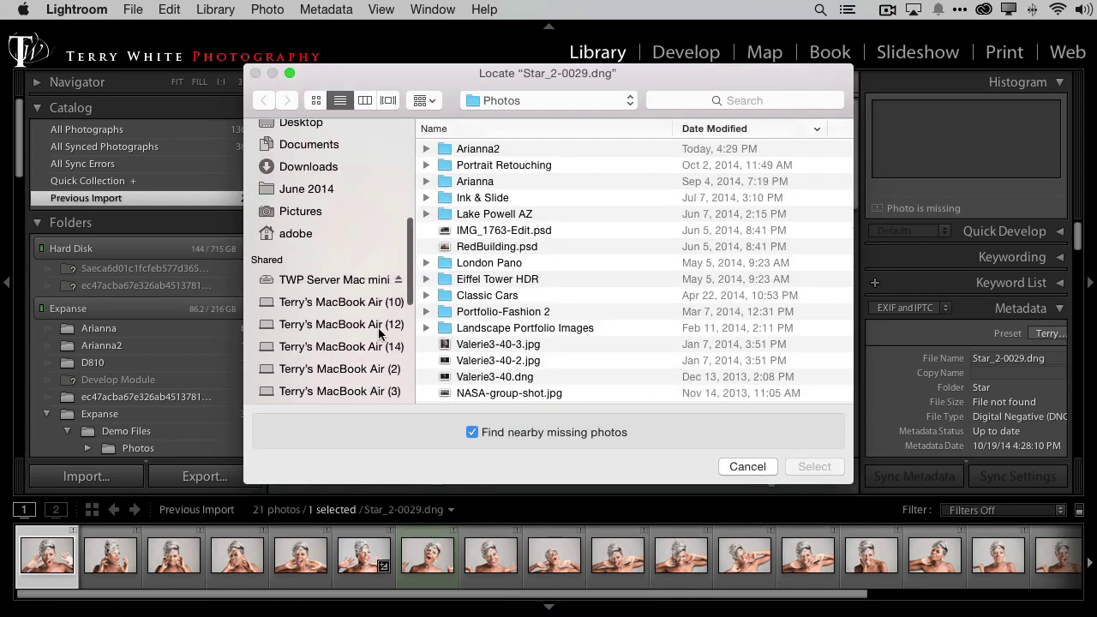
pyautogui.scroll(-3, 380, 333)
pyautogui.scroll(8, 380, 333)
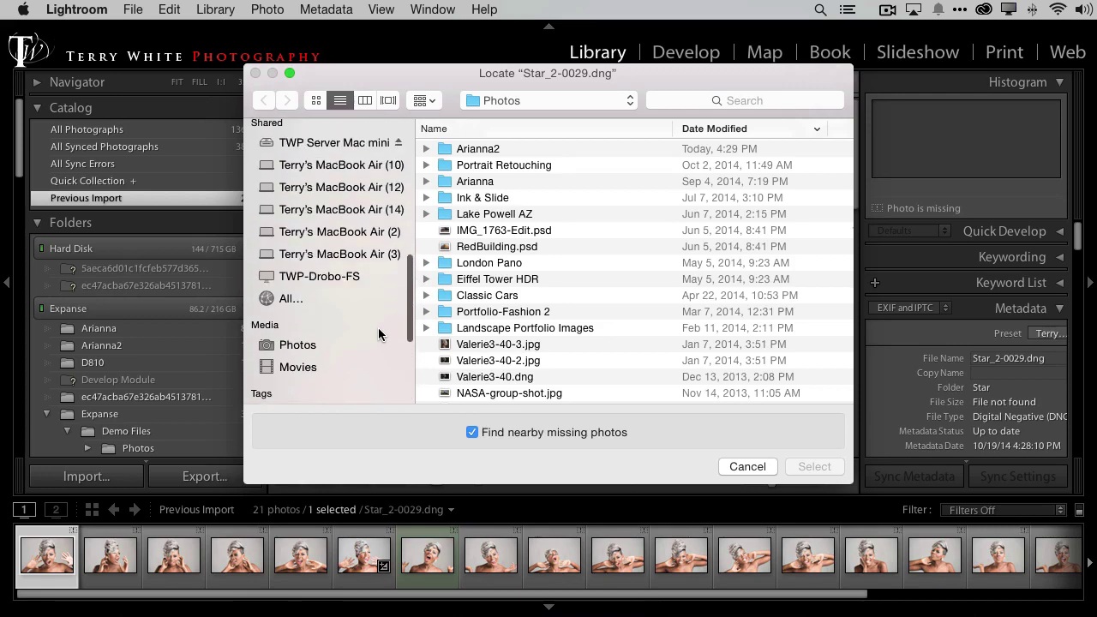
pyautogui.click(352, 192)
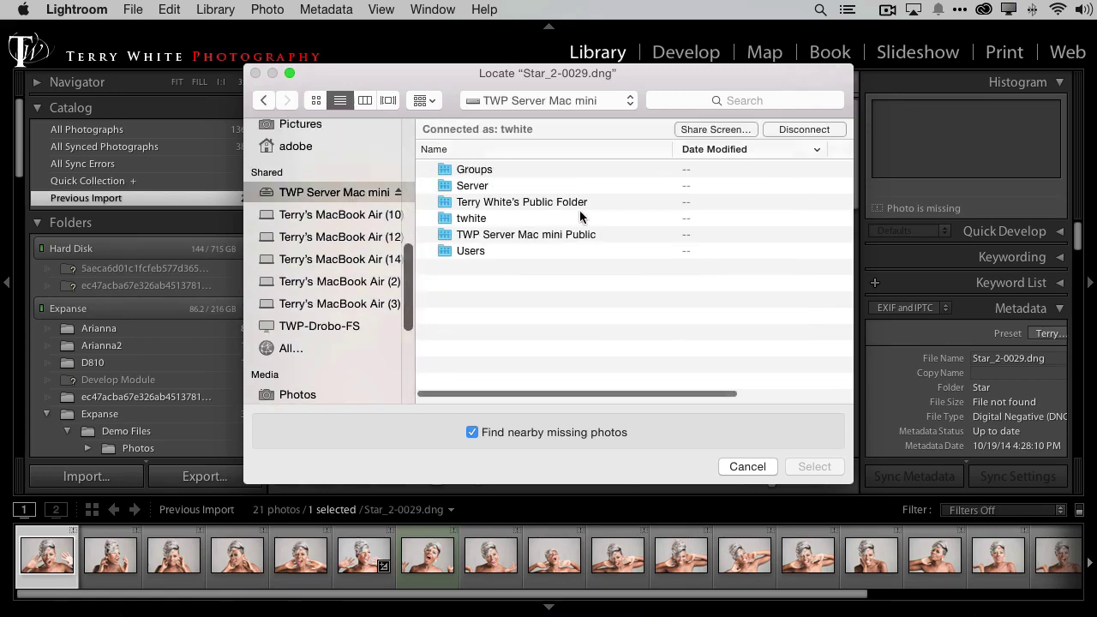
pyautogui.doubleClick(449, 186)
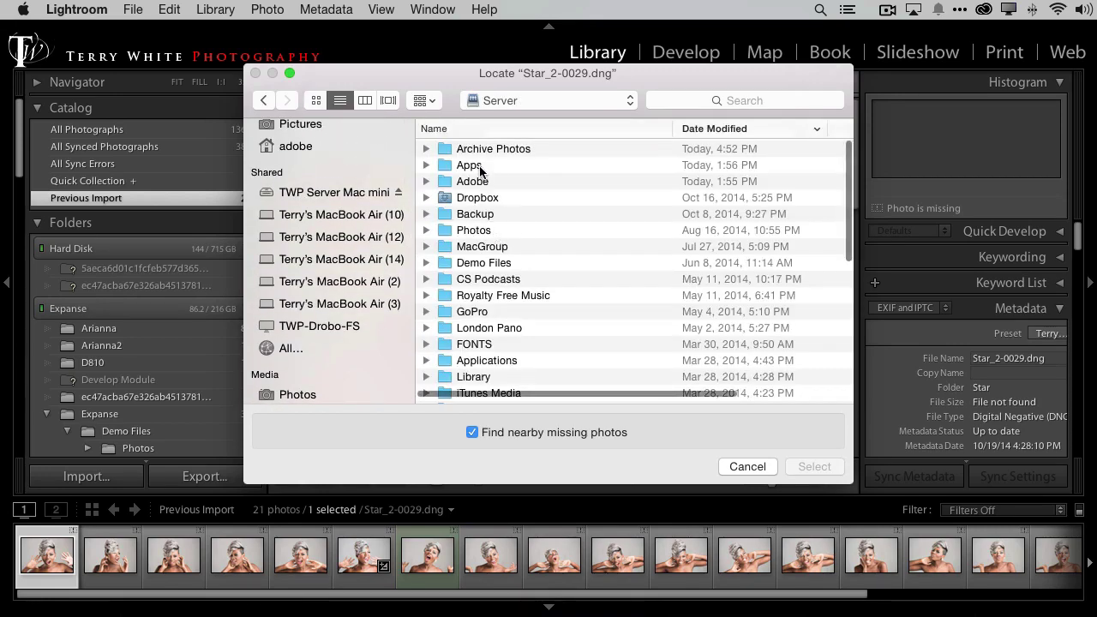
pyautogui.doubleClick(469, 149)
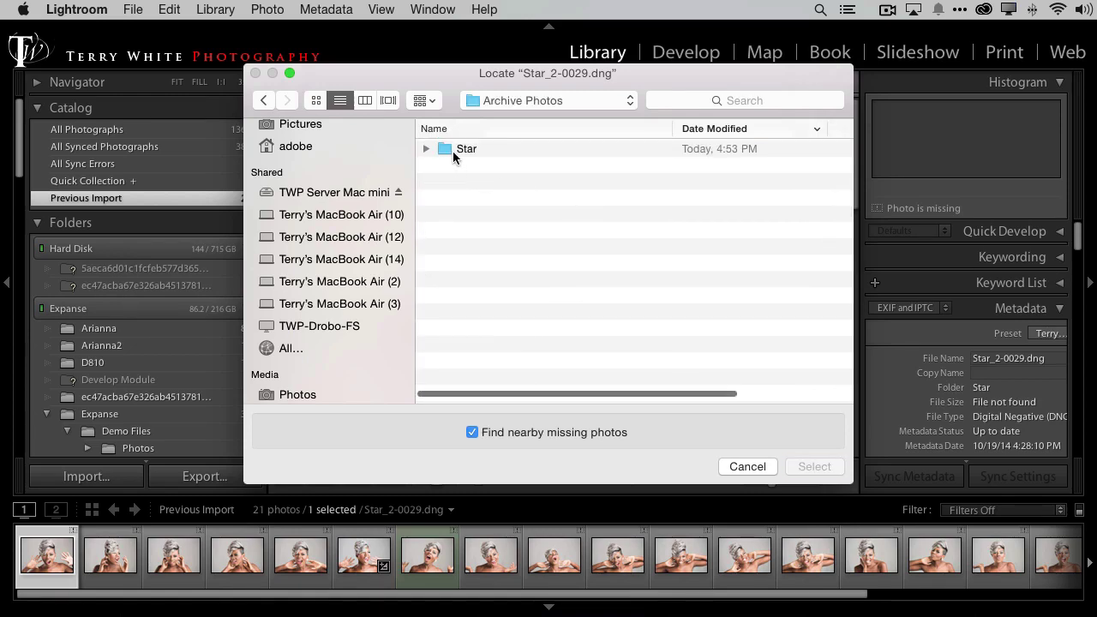
pyautogui.doubleClick(440, 152)
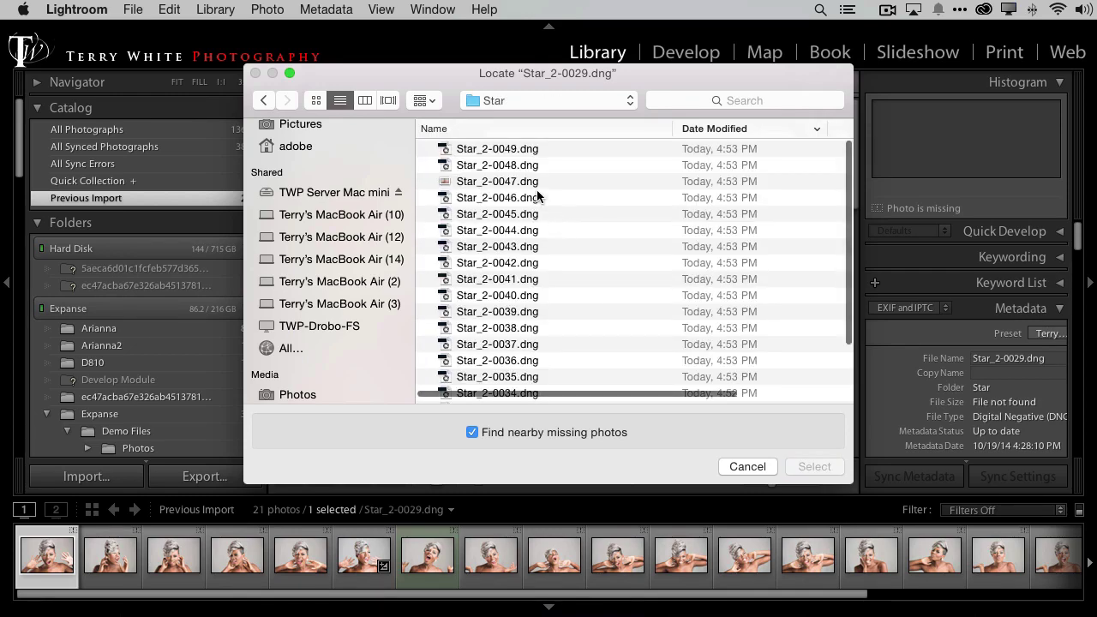
# - Relink the missing photo to Star_2-0029.dng in the Star folder with Find nearby missing photos enabled
pyautogui.scroll(-5, 547, 206)
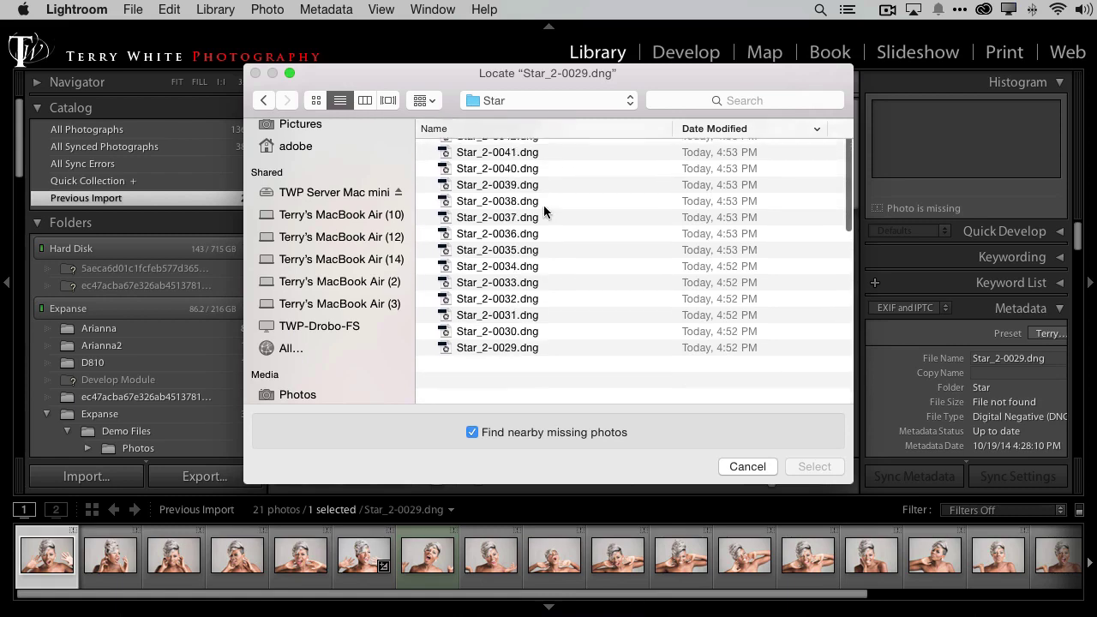
pyautogui.click(542, 396)
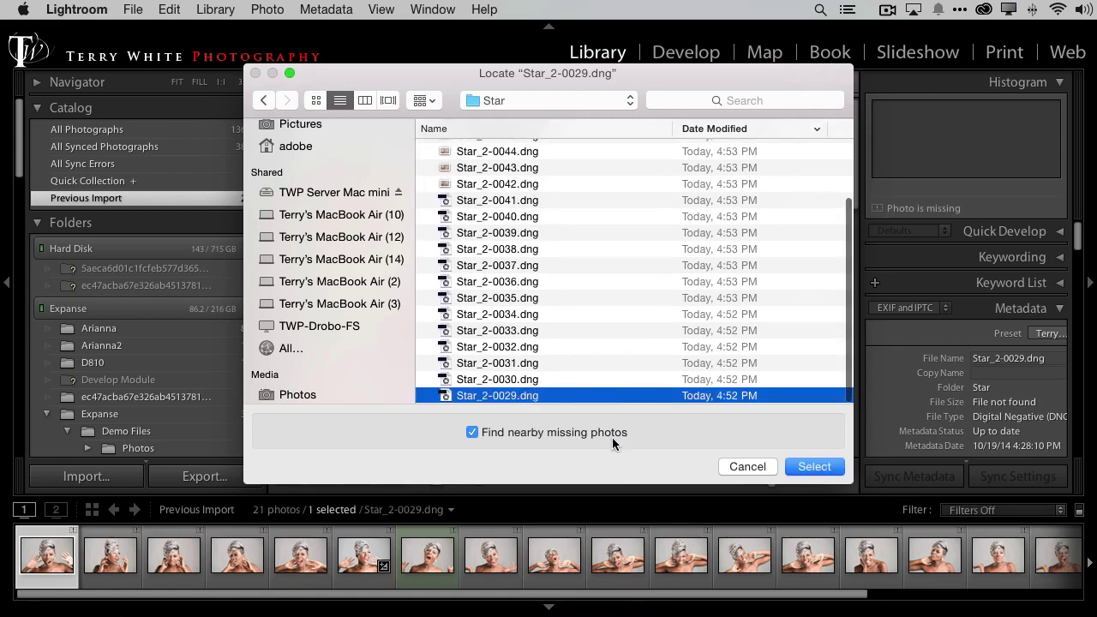
pyautogui.press('alt')
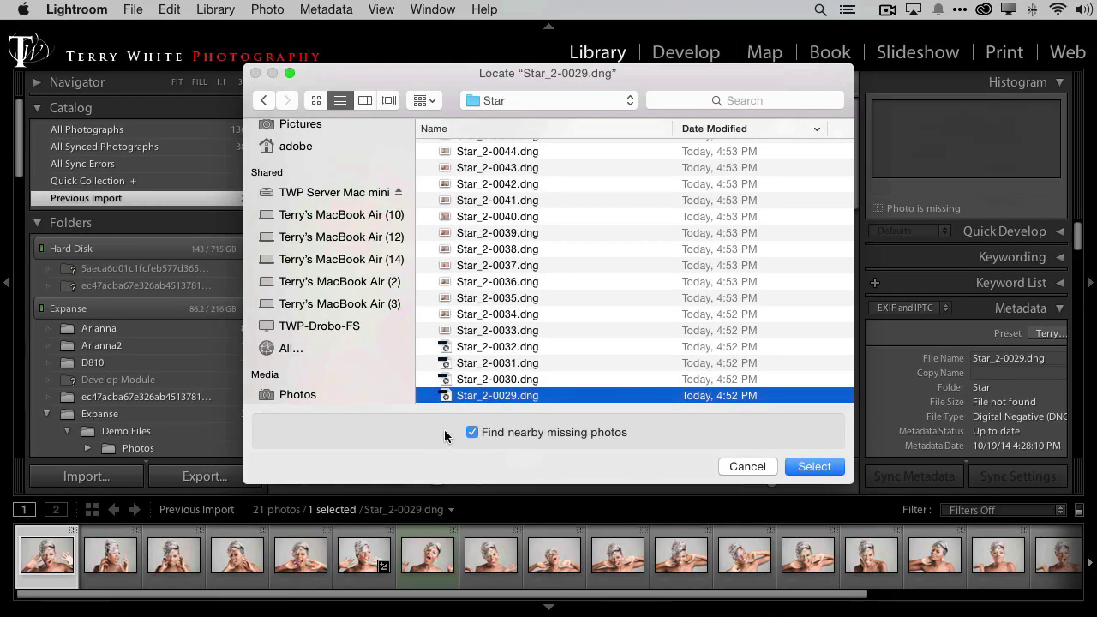
pyautogui.click(792, 469)
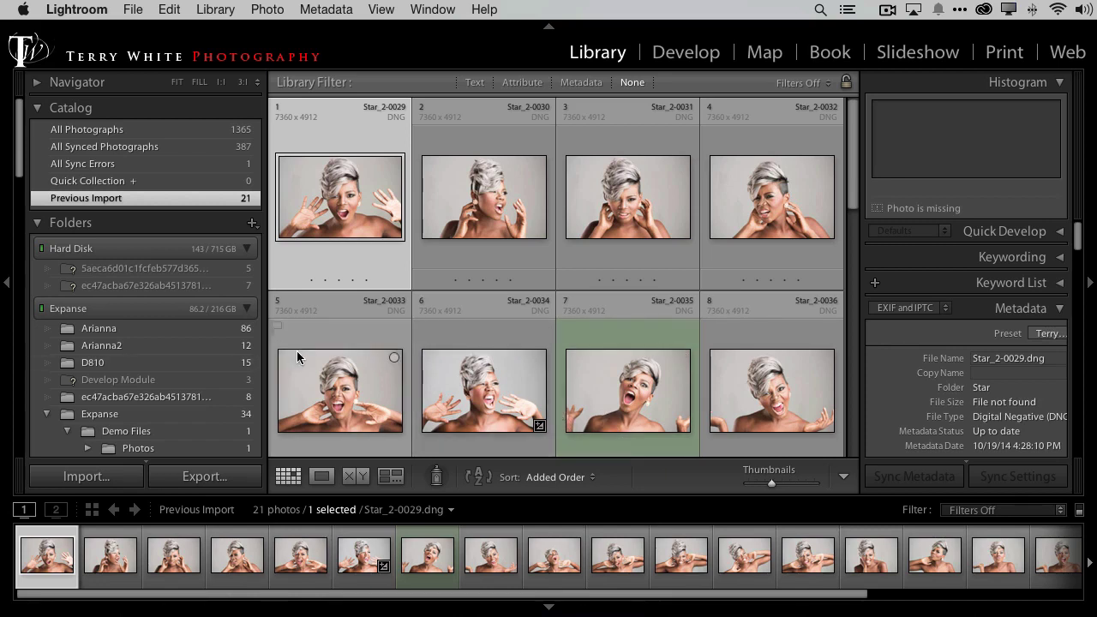
# - Show the photos of the Star folder under Archive Photos on the Server volume
pyautogui.scroll(-1, 240, 372)
pyautogui.scroll(-10, 239, 373)
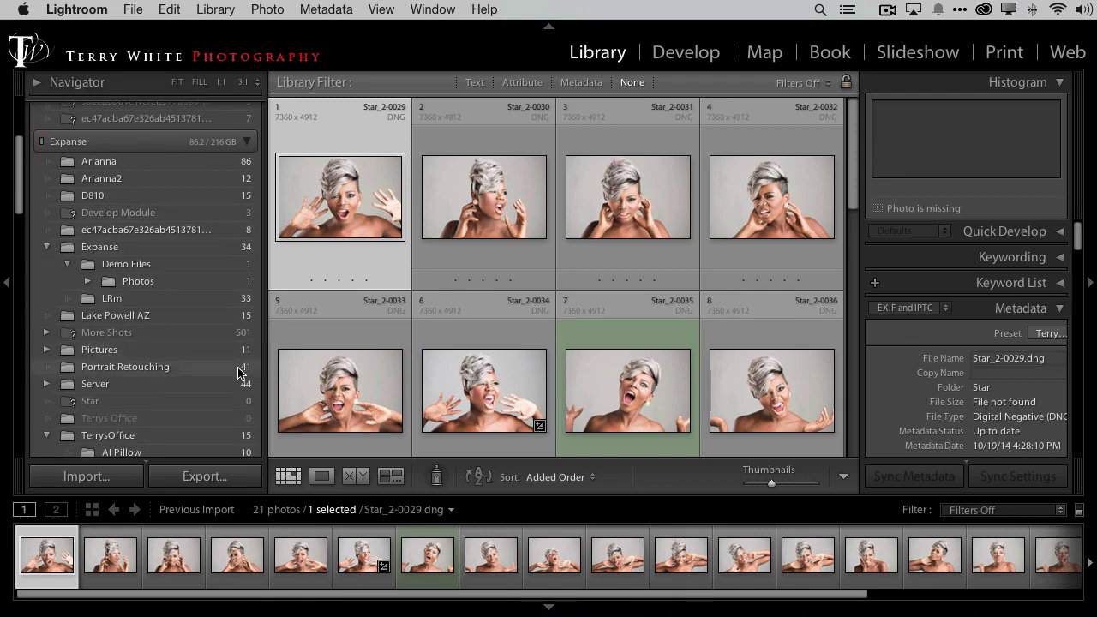
pyautogui.scroll(-3, 242, 377)
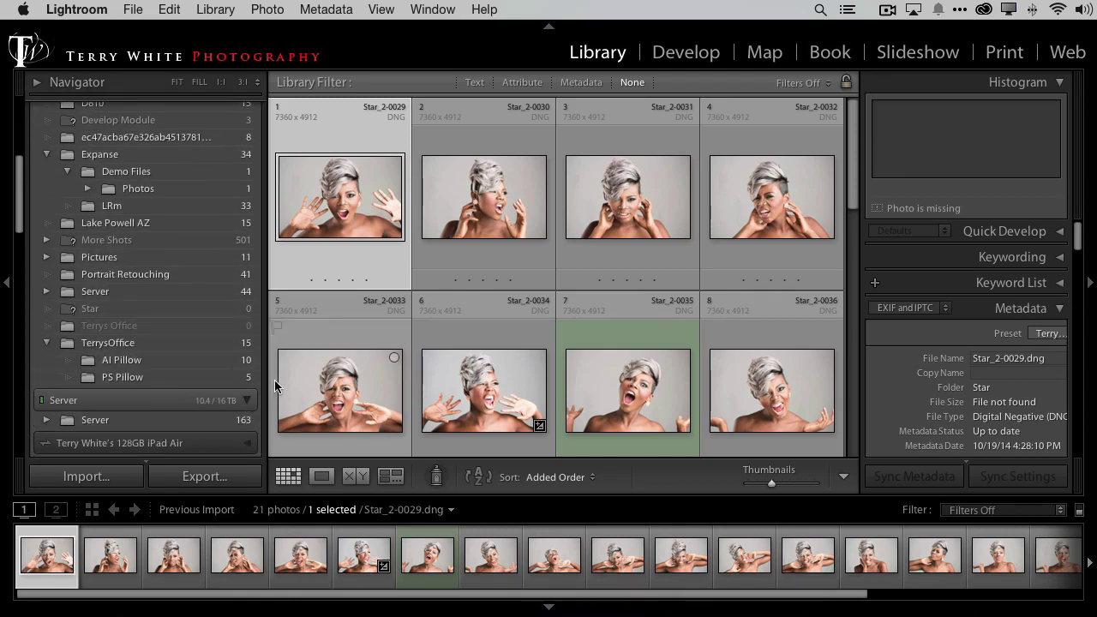
pyautogui.click(47, 420)
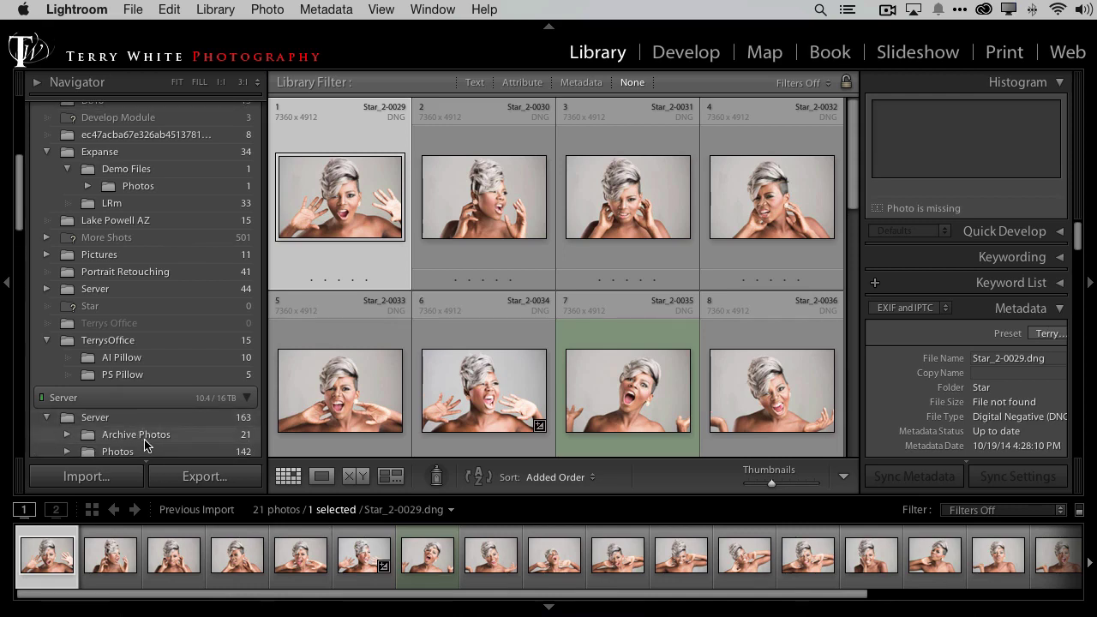
pyautogui.scroll(-2, 146, 433)
pyautogui.click(138, 392)
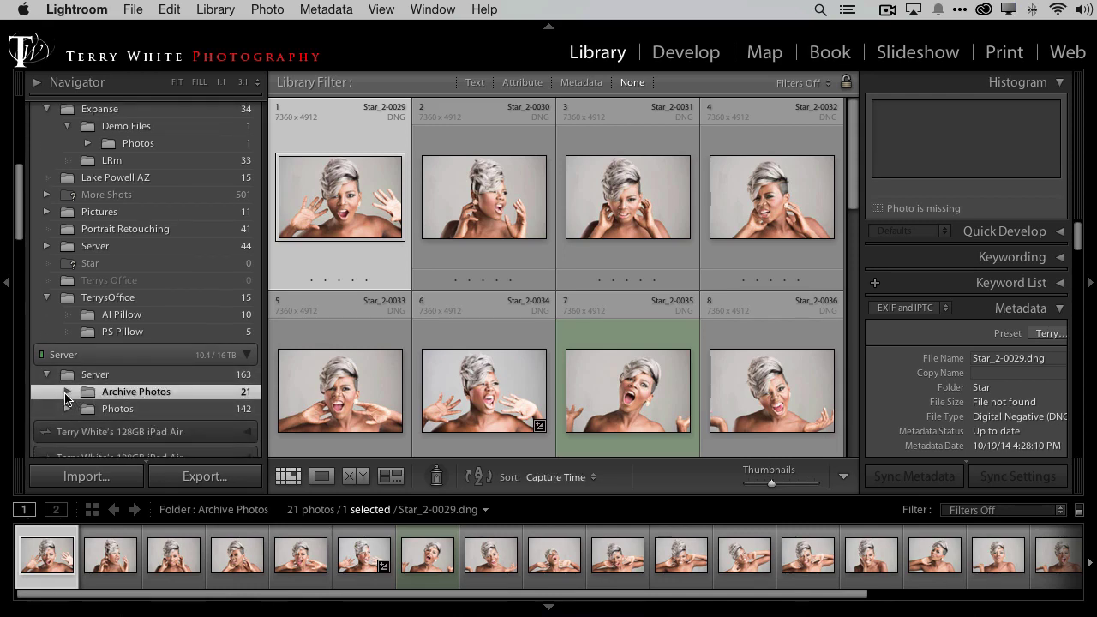
pyautogui.click(67, 392)
pyautogui.click(131, 410)
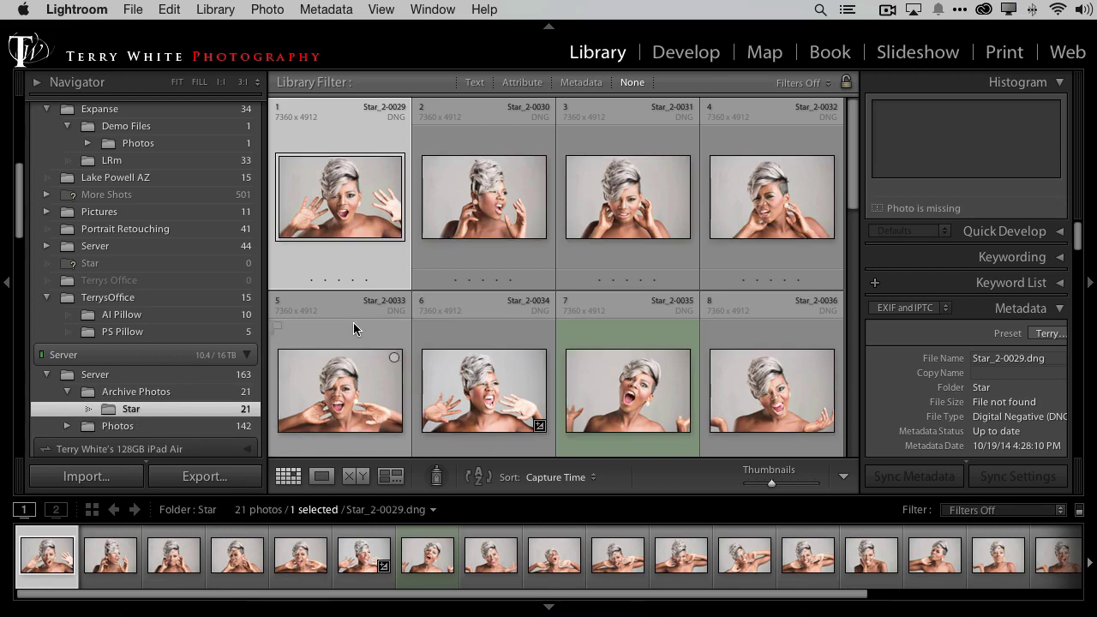
# - Check the file status of Star_2-0030 and Star_2-0029, and look over the catalog's folder list
pyautogui.click(467, 206)
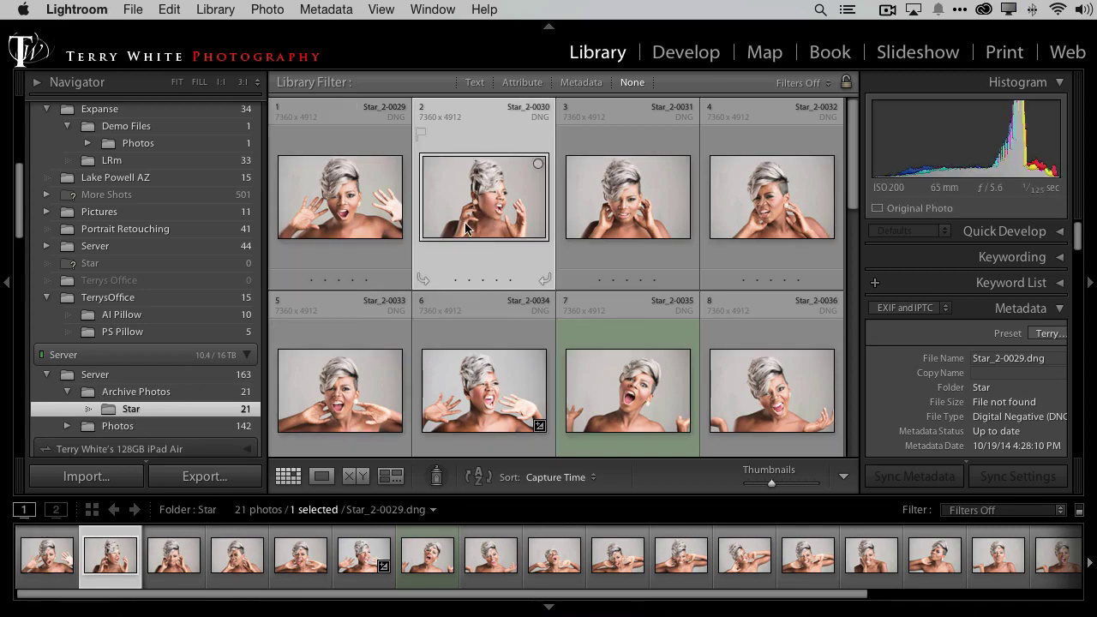
pyautogui.click(363, 217)
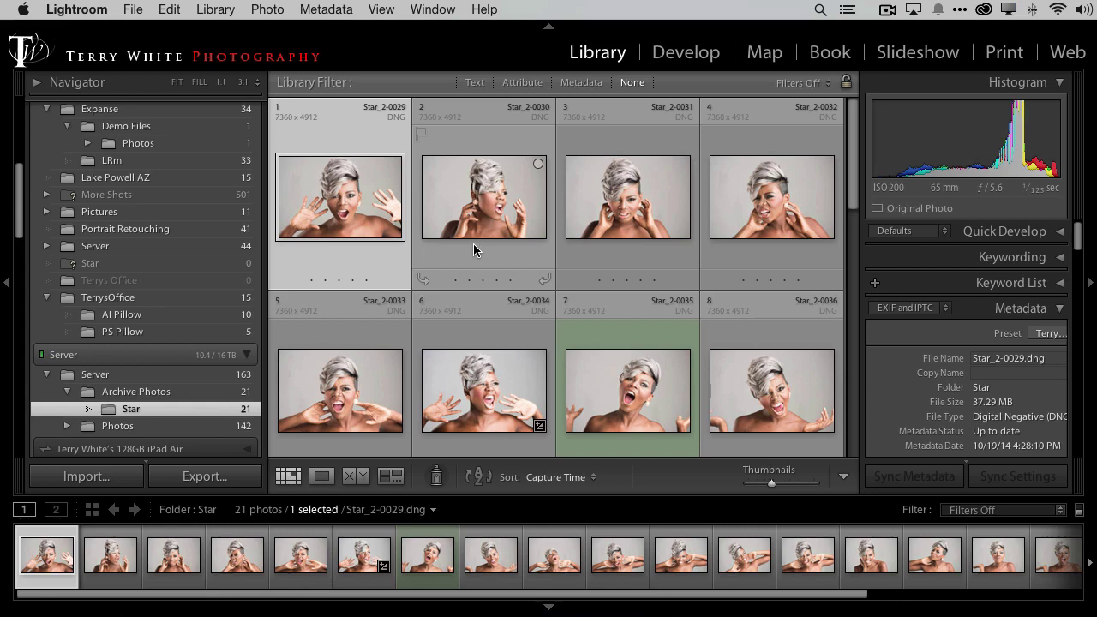
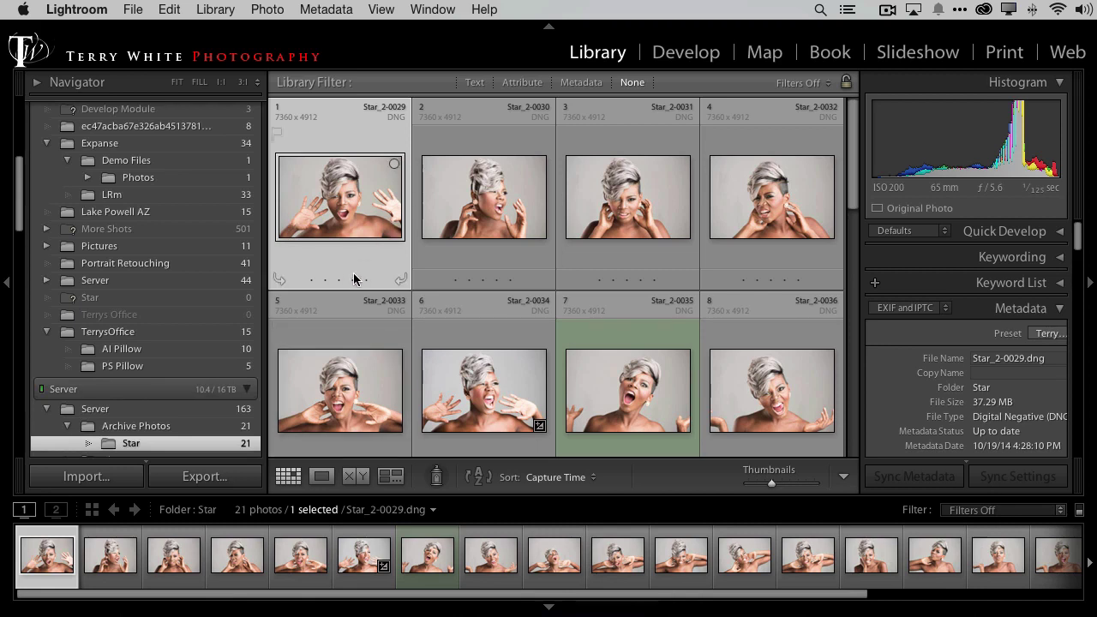
pyautogui.scroll(3, 240, 282)
pyautogui.scroll(2, 261, 285)
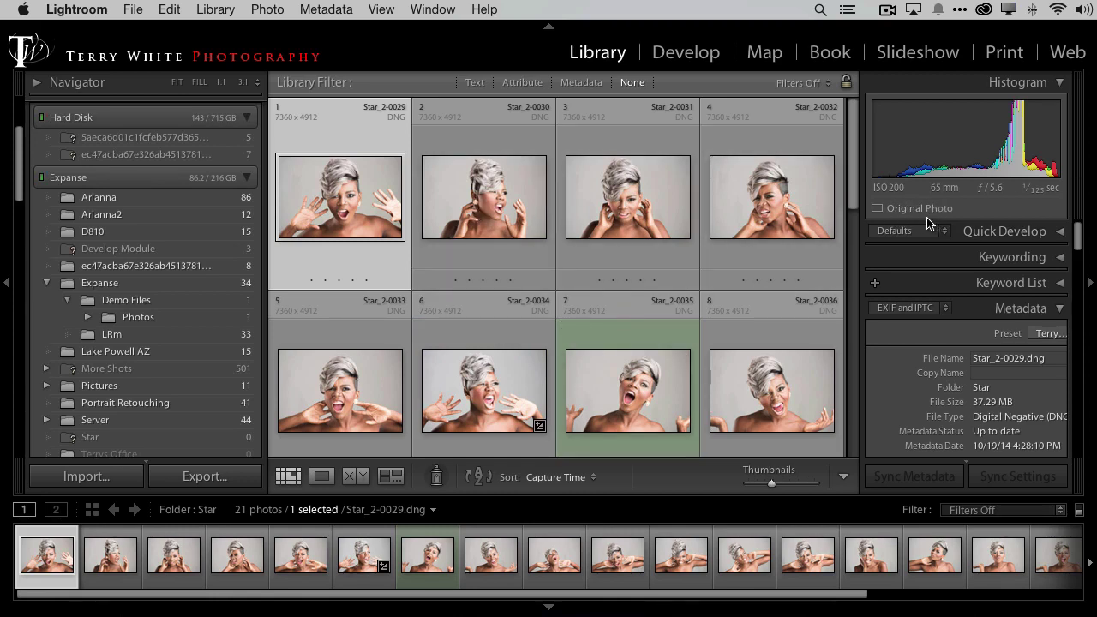
# - Build Smart Previews for all photos in the Star folder
pyautogui.scroll(-3, 742, 292)
pyautogui.scroll(-2, 742, 289)
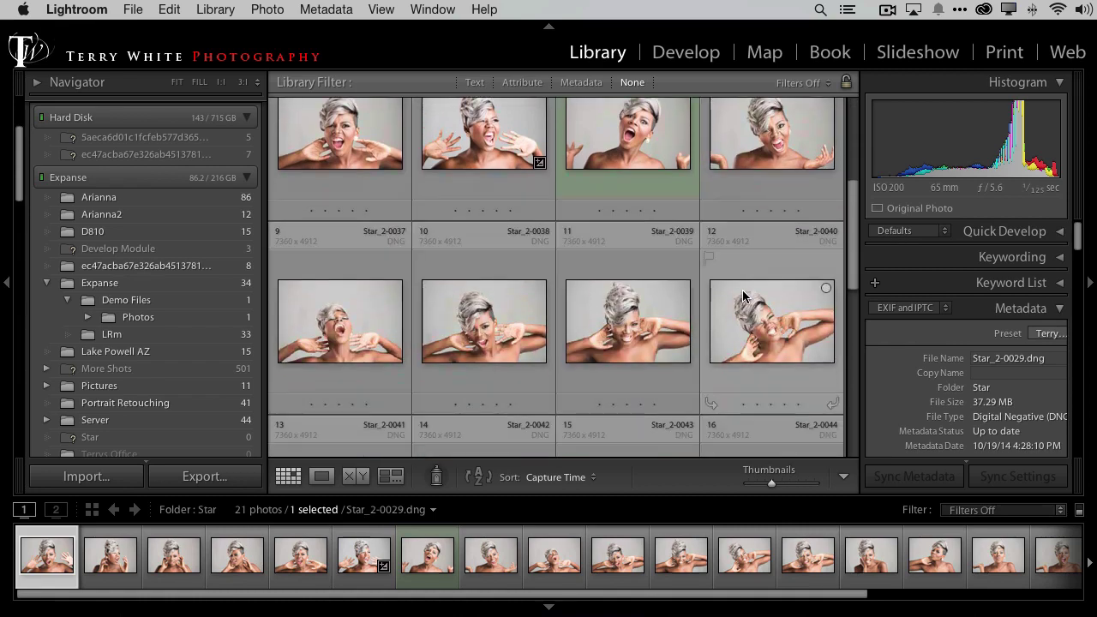
pyautogui.press('super+a')
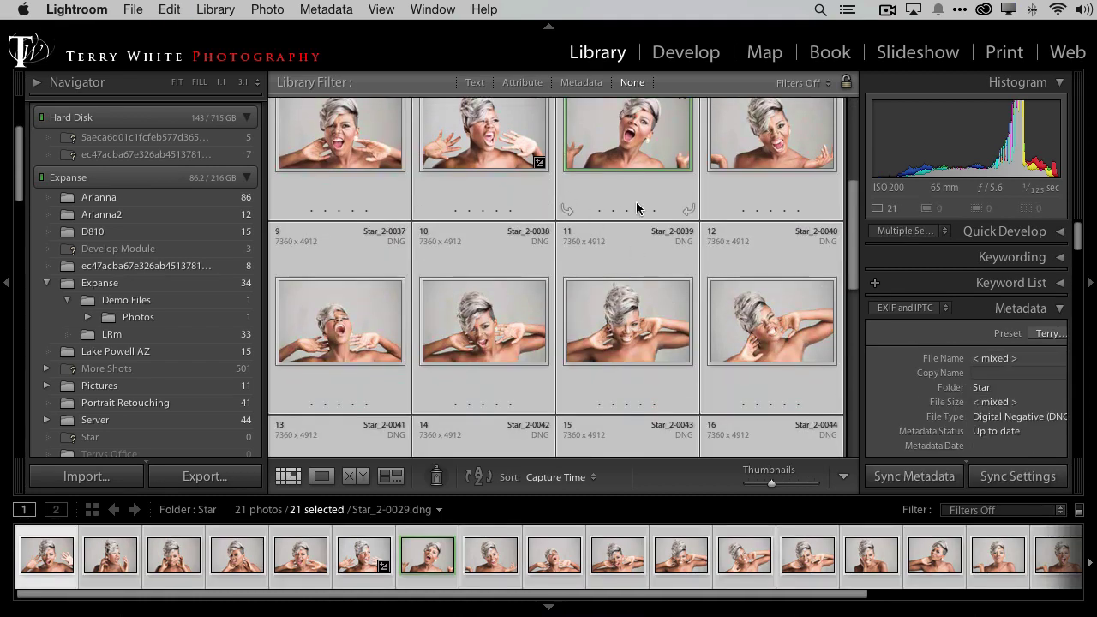
pyautogui.click(217, 10)
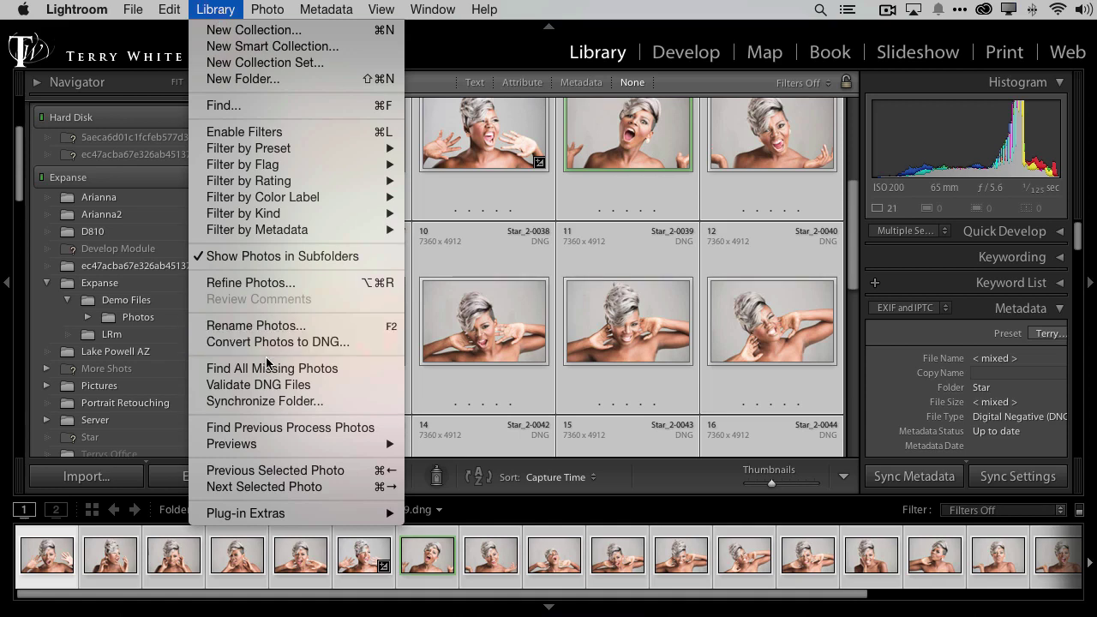
pyautogui.moveTo(300, 447)
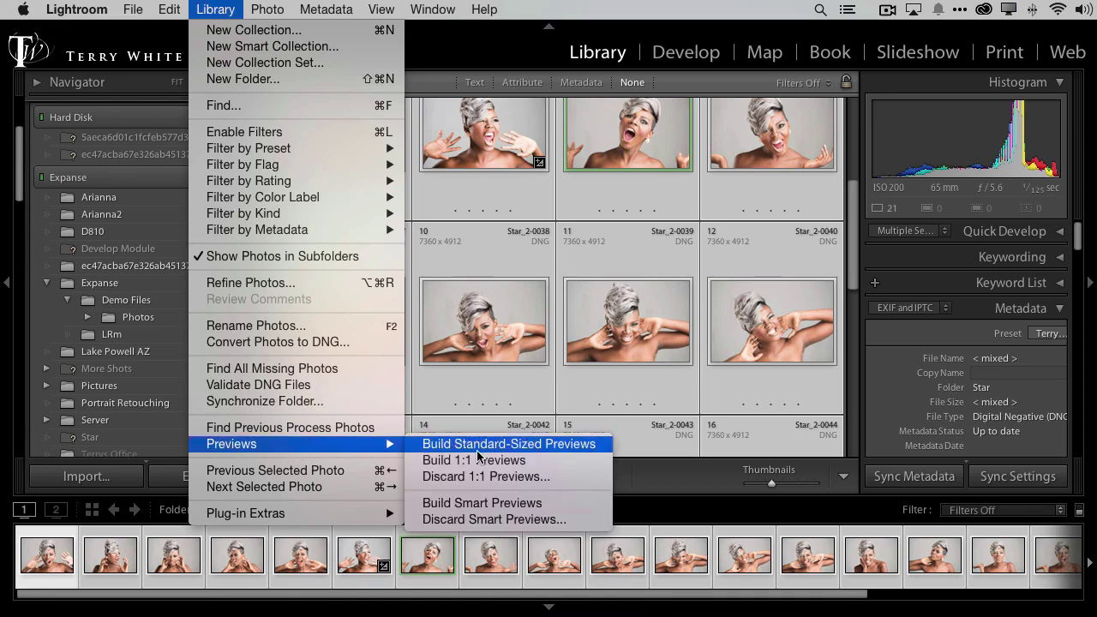
pyautogui.click(511, 509)
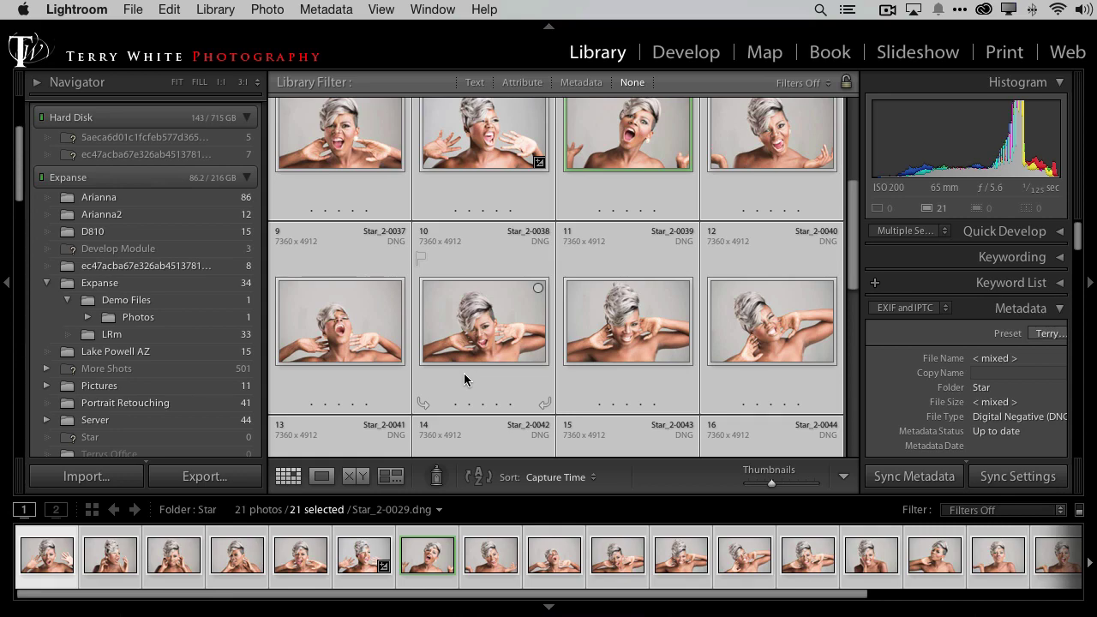
# - Quit Lightroom, eject the Server volume in Finder and close the front Finder window
pyautogui.press('super+h')
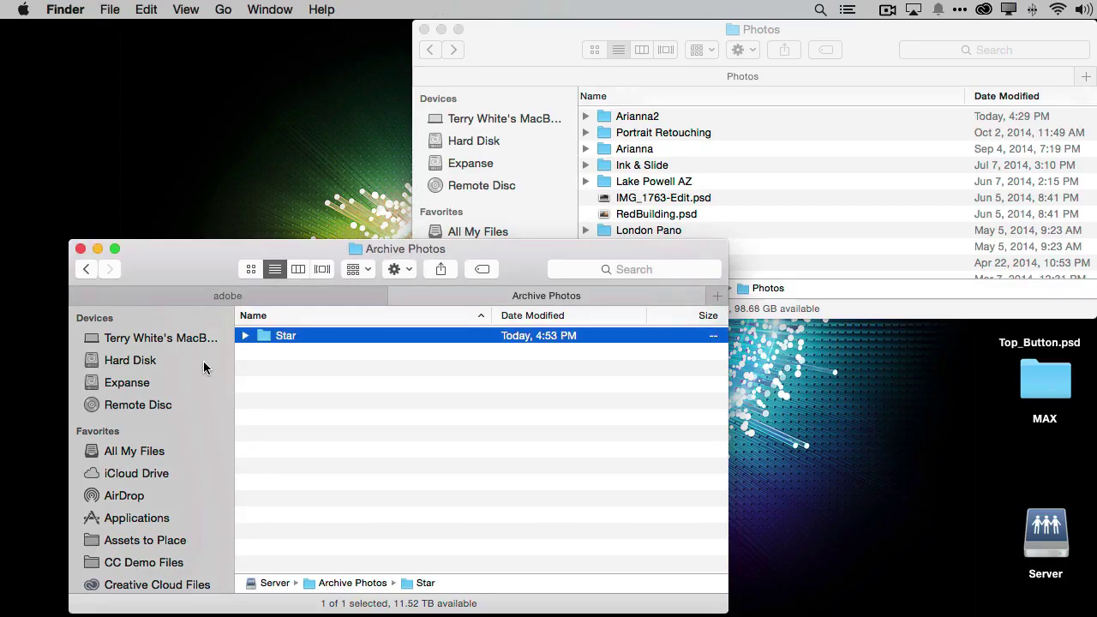
pyautogui.scroll(-5, 182, 398)
pyautogui.scroll(-2, 182, 399)
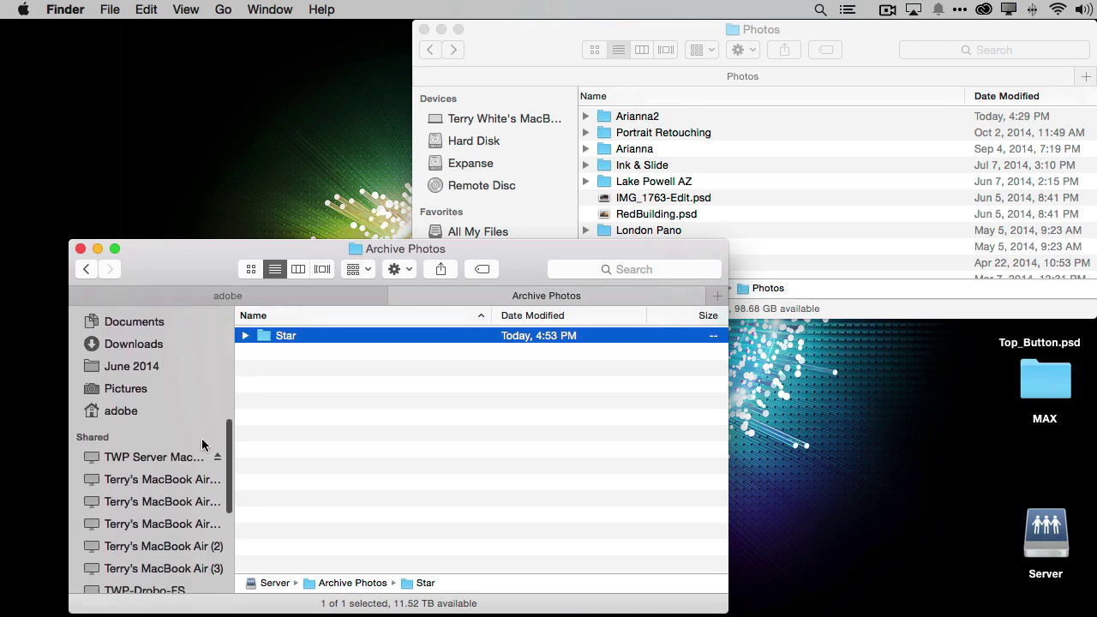
pyautogui.press('super+e')
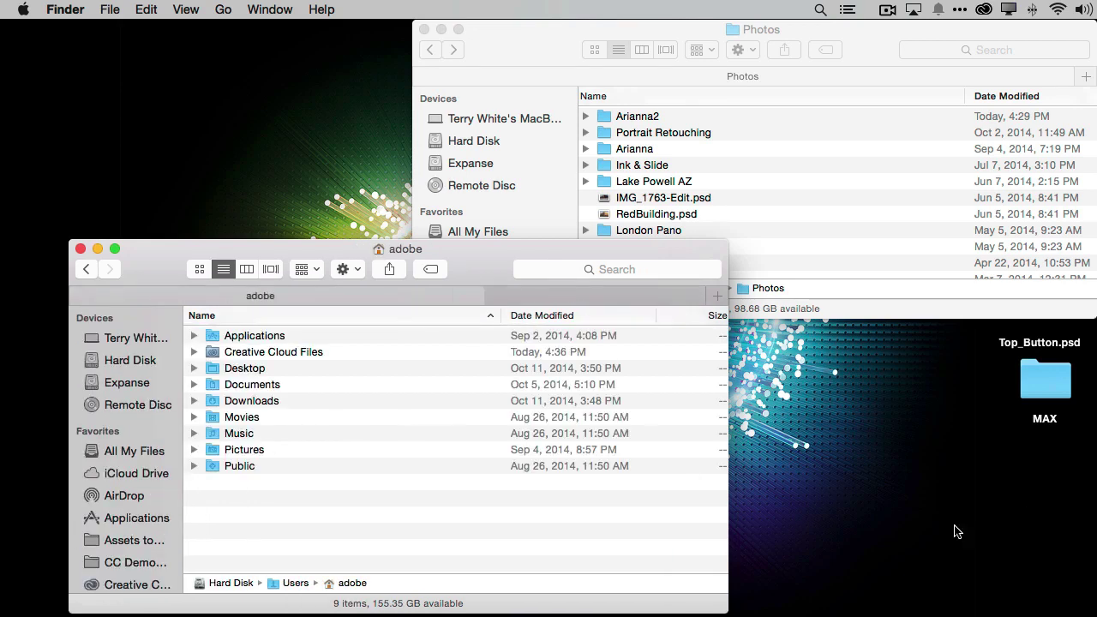
pyautogui.click(81, 249)
# - Relaunch Lightroom and select only Star_2-0029 in the Star folder
pyautogui.moveTo(253, 608)
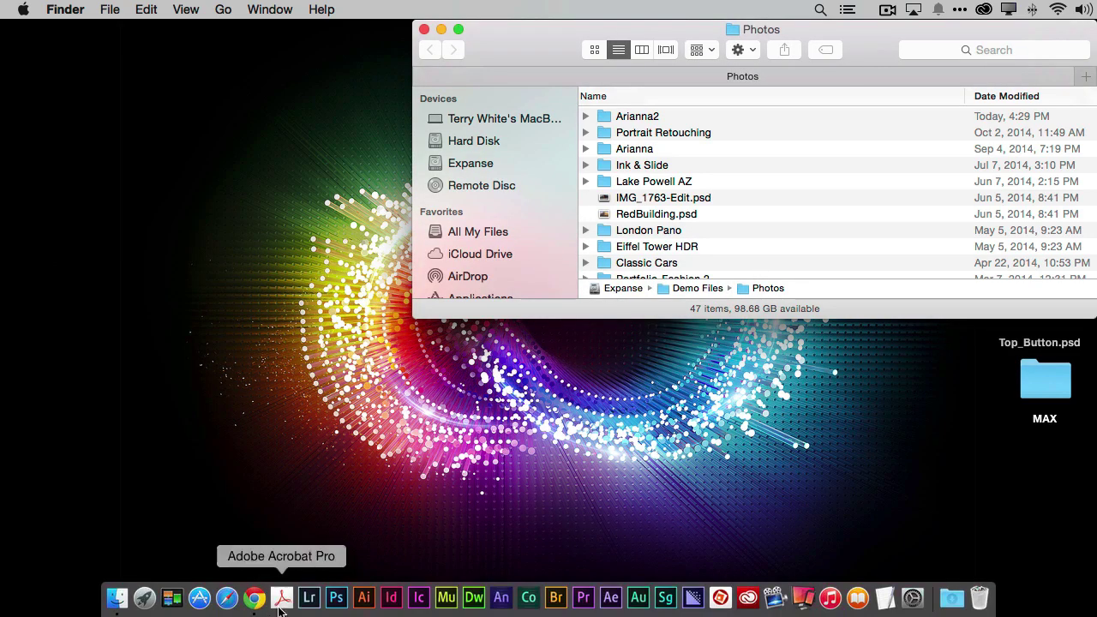
pyautogui.click(309, 600)
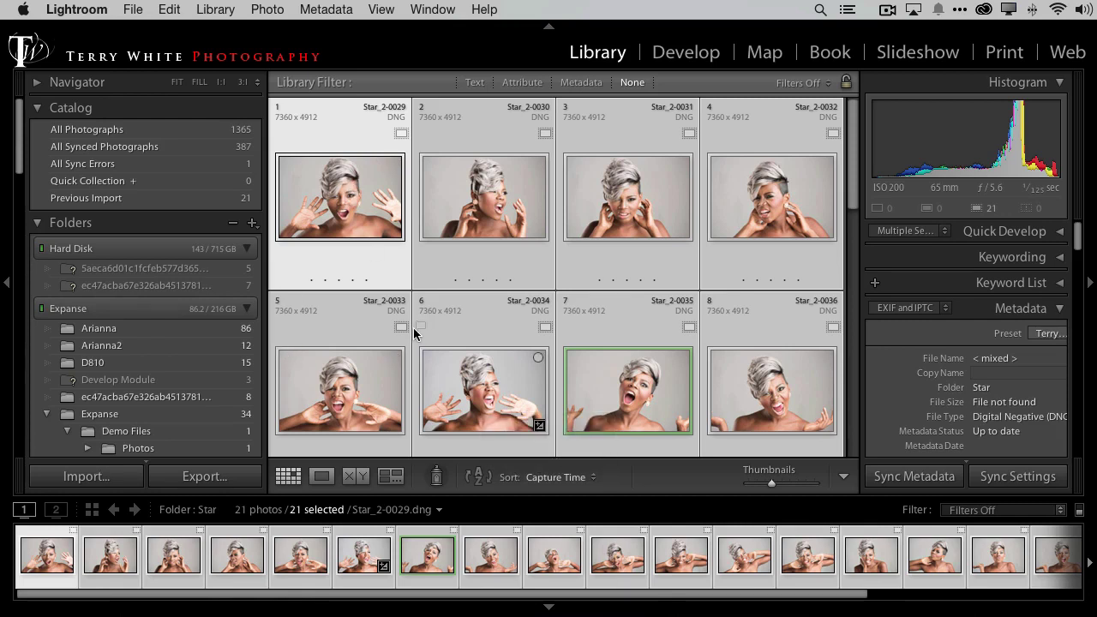
pyautogui.keyDown('super'); pyautogui.click(325, 222); pyautogui.keyUp('super')
pyautogui.click(326, 222)
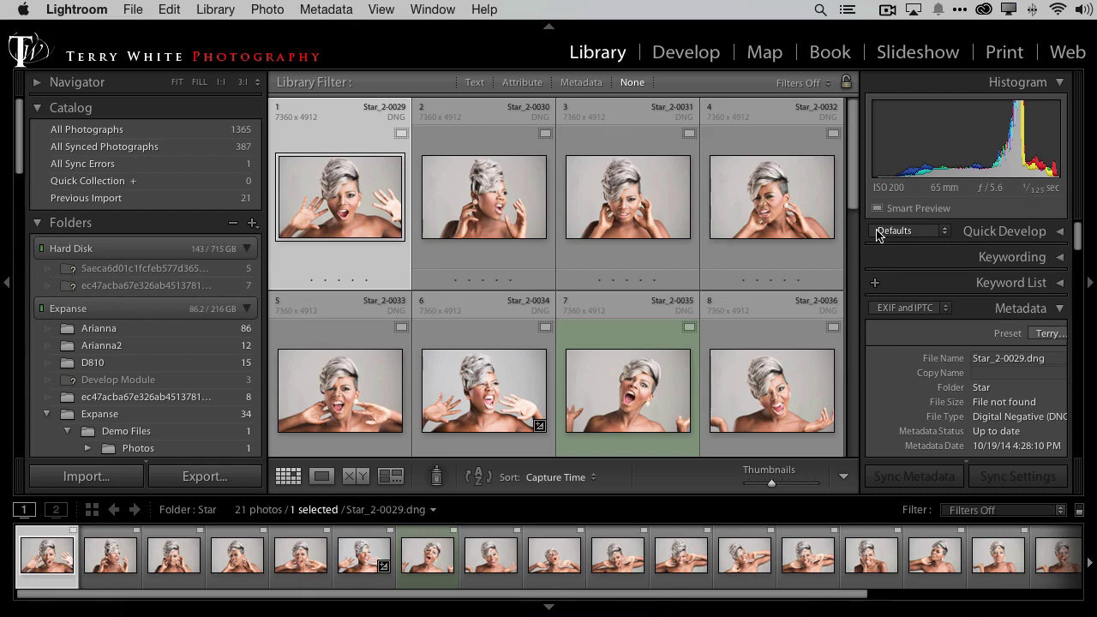
# - Develop Star_2-0029 with Exposure +0.25 and the Black & White treatment, and return to the Library grid
pyautogui.press('super+j')
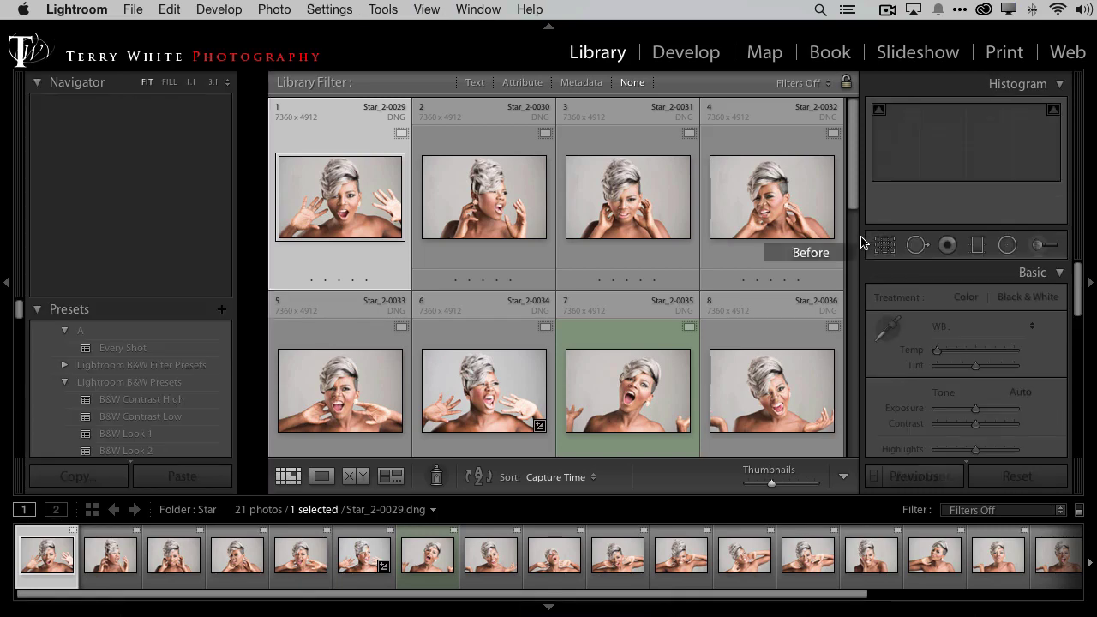
pyautogui.press('d')
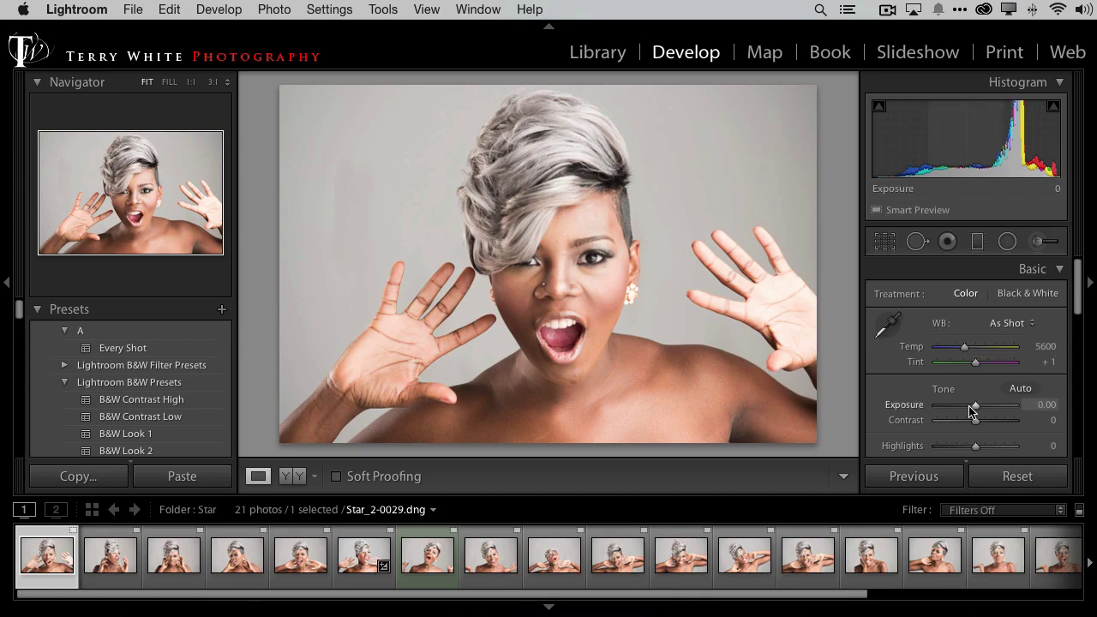
pyautogui.moveTo(975, 406); pyautogui.dragTo(979, 409)
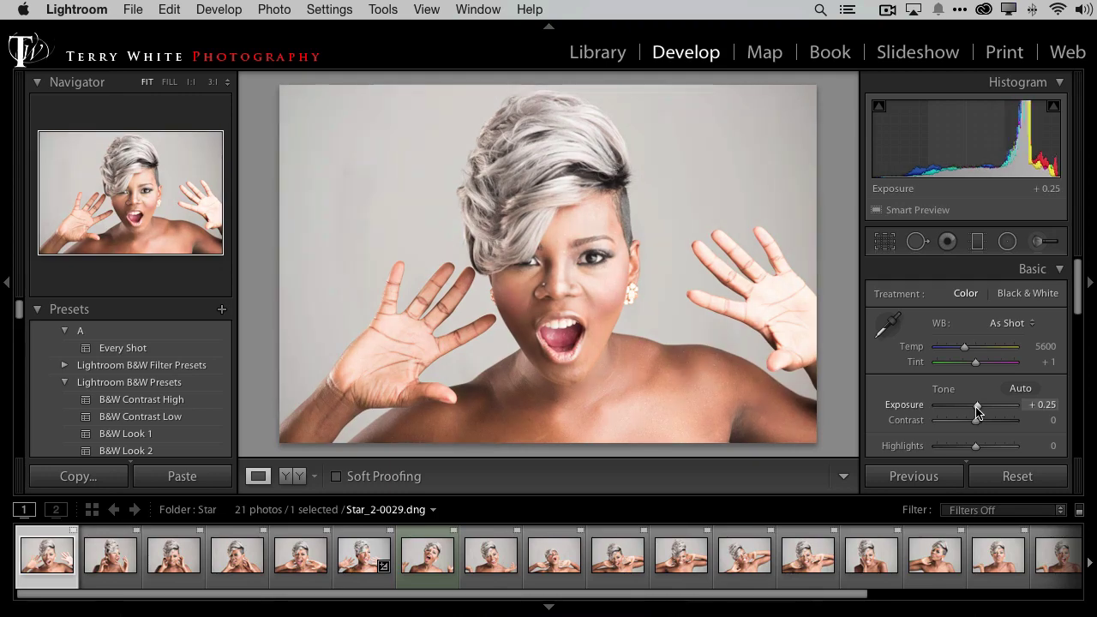
pyautogui.click(1016, 292)
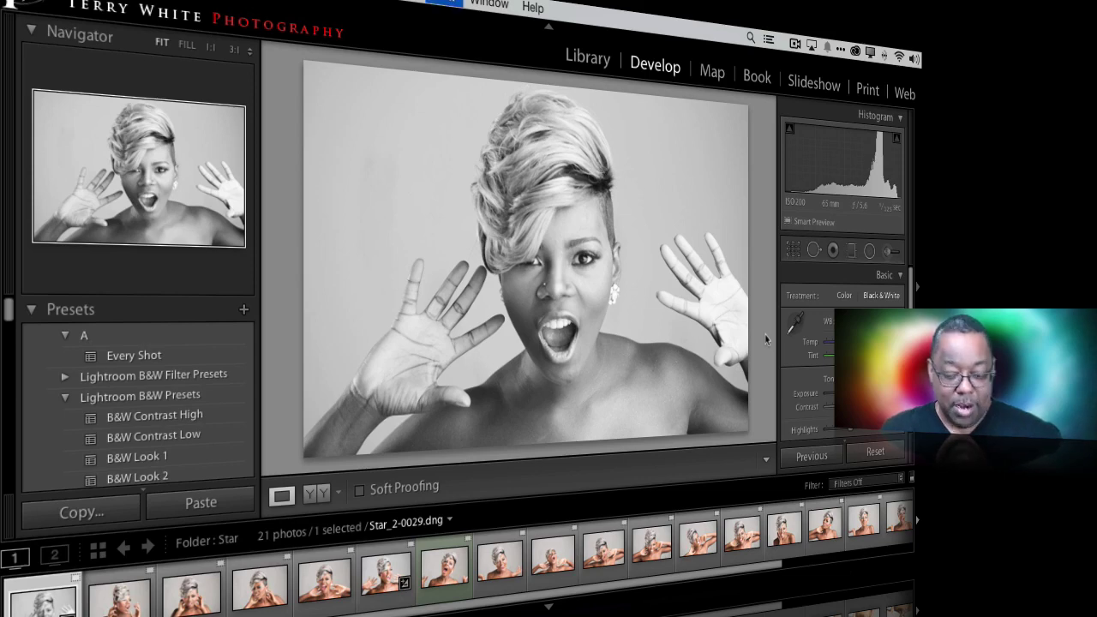
pyautogui.press('g')
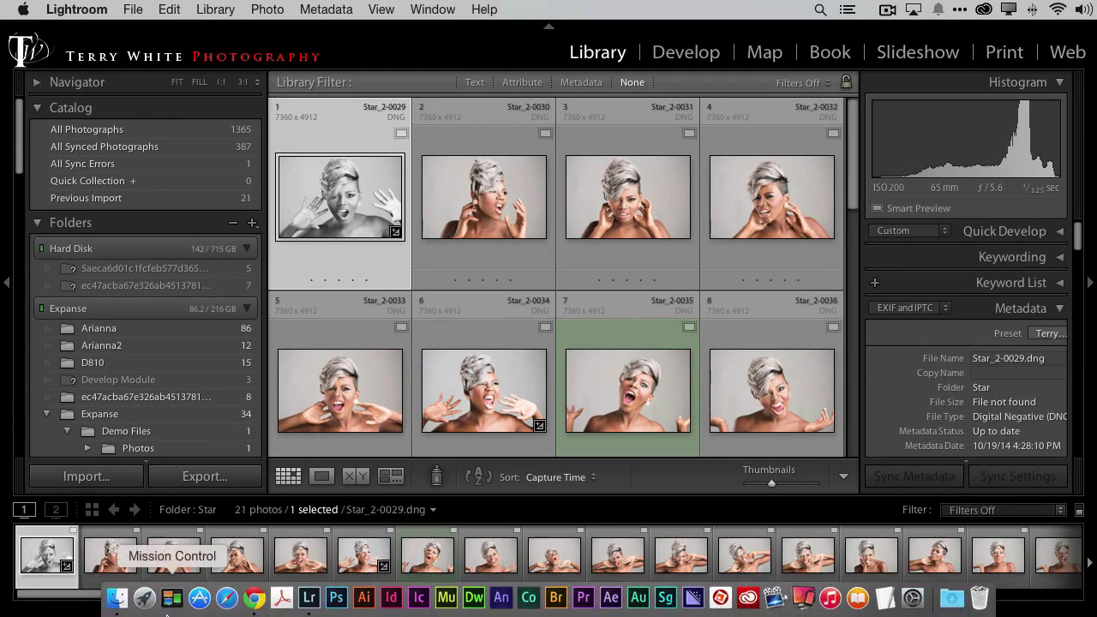
# - Switch to Finder, view the contents of the 250GB drive and return to Lightroom
pyautogui.click(118, 602)
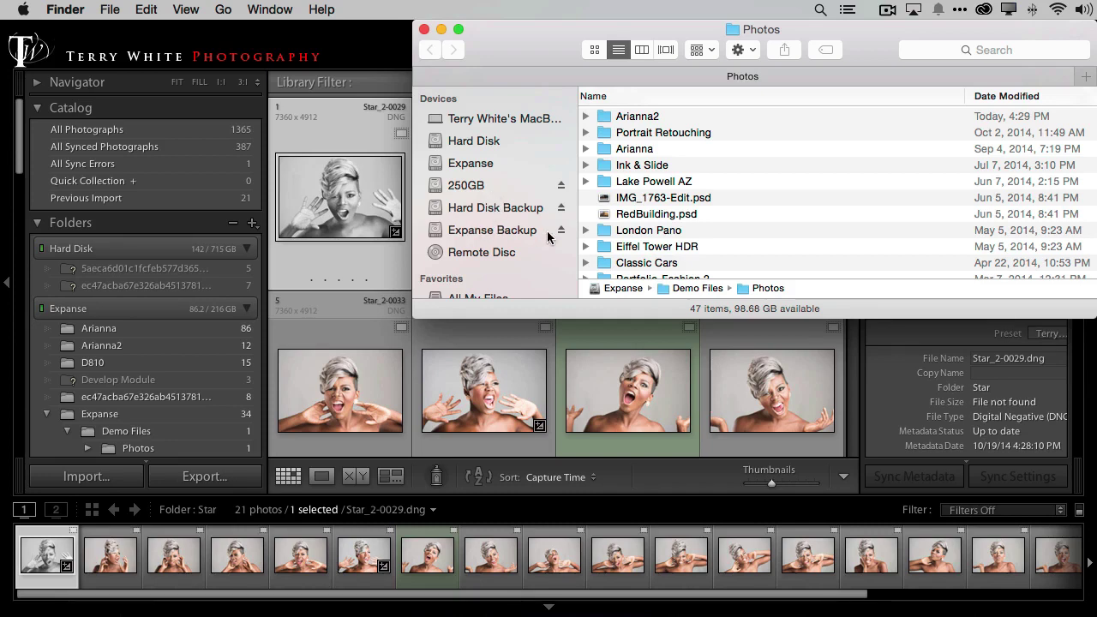
pyautogui.click(470, 187)
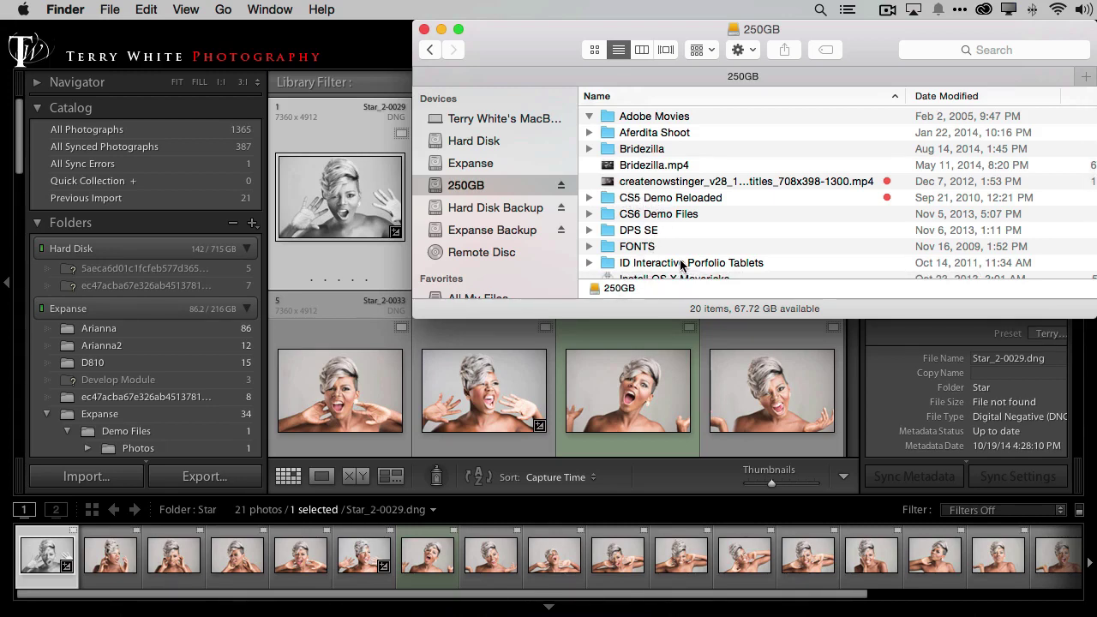
pyautogui.click(383, 42)
pyautogui.click(383, 43)
pyautogui.click(381, 52)
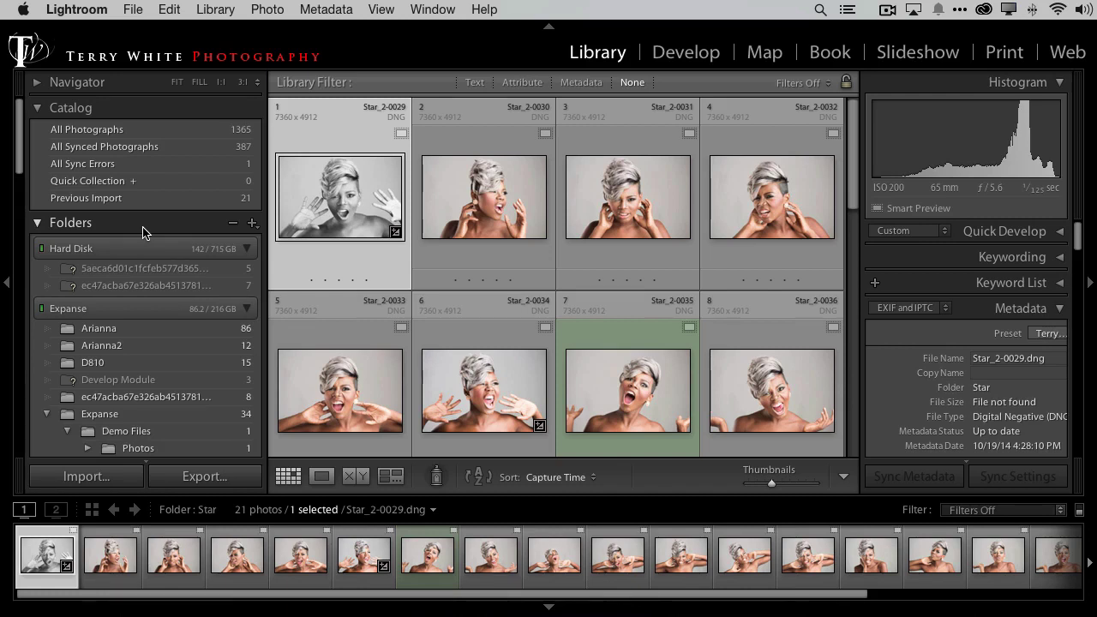
# - Create a new folder named Archived Photos on the 250GB drive and add it to the catalog's folders
pyautogui.click(252, 224)
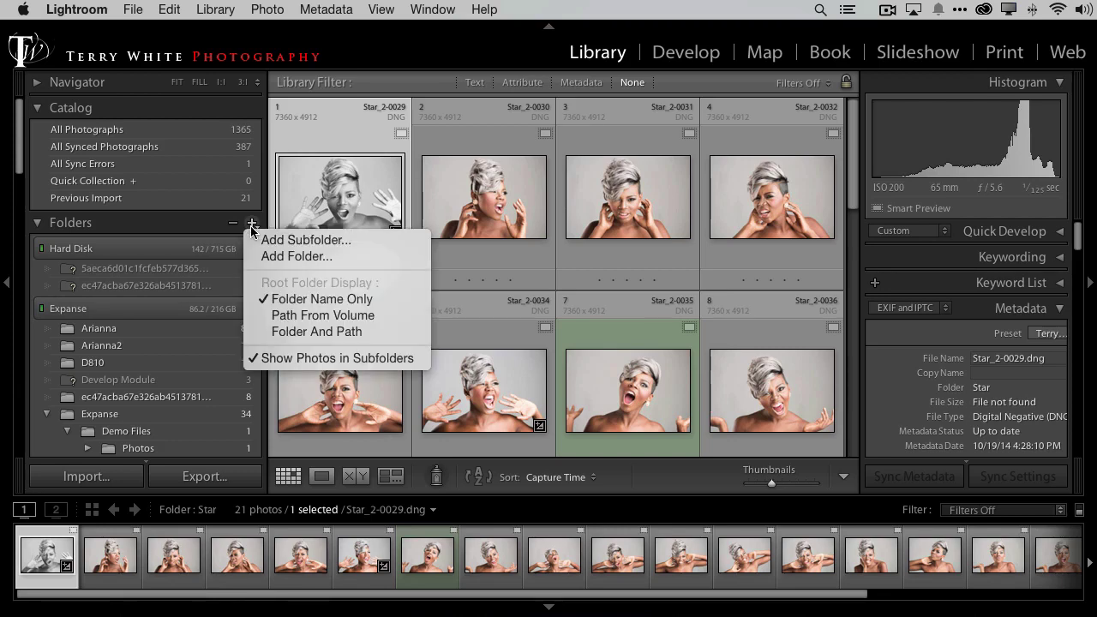
pyautogui.click(283, 256)
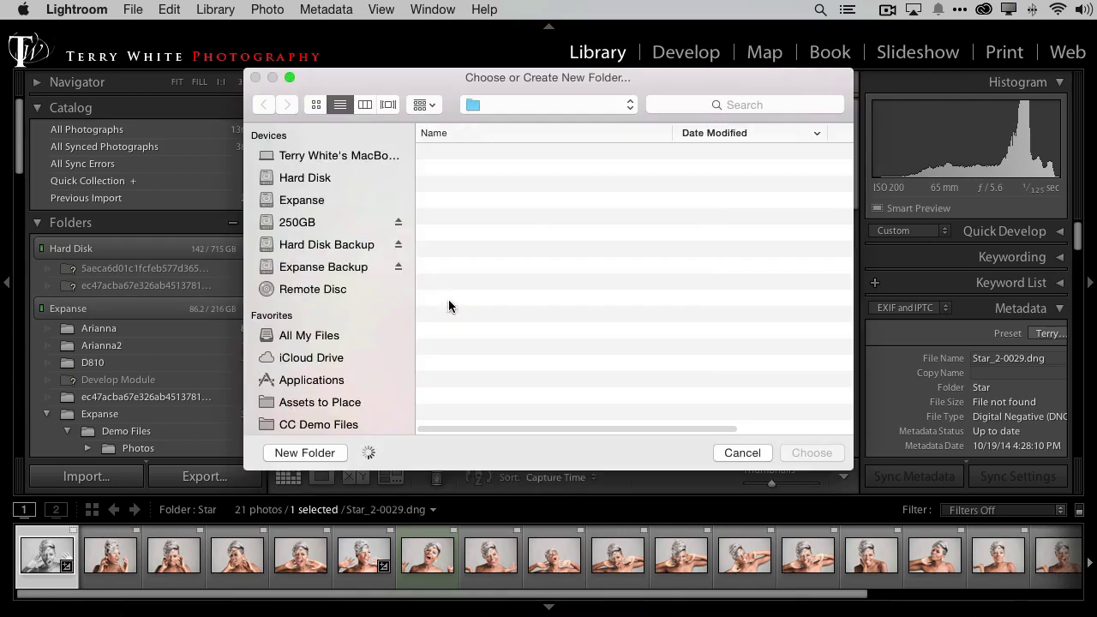
pyautogui.click(296, 222)
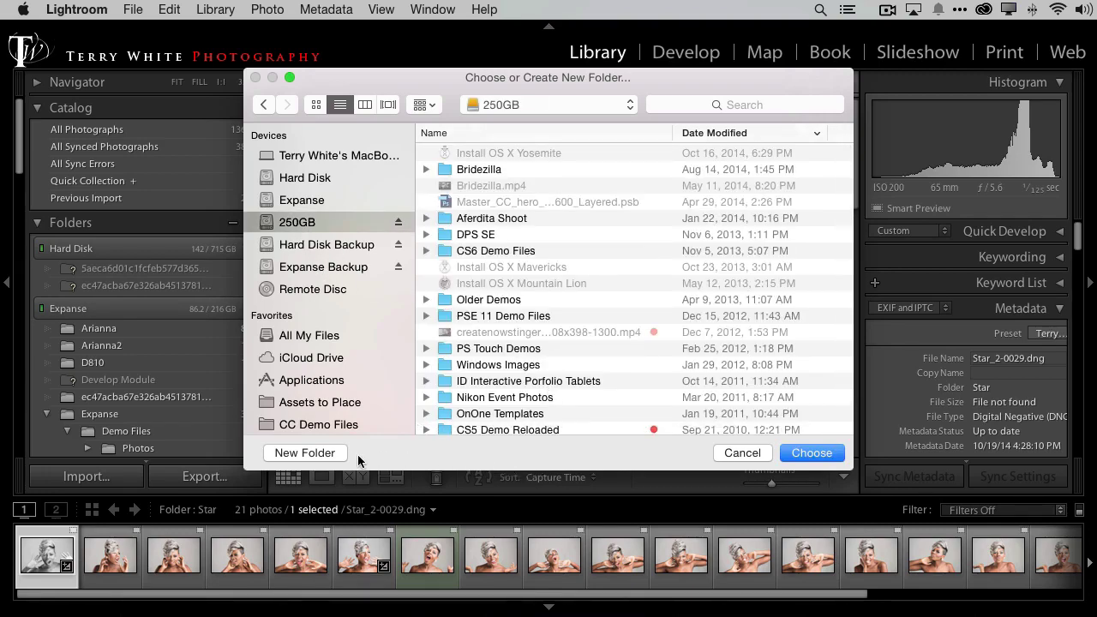
pyautogui.click(331, 452)
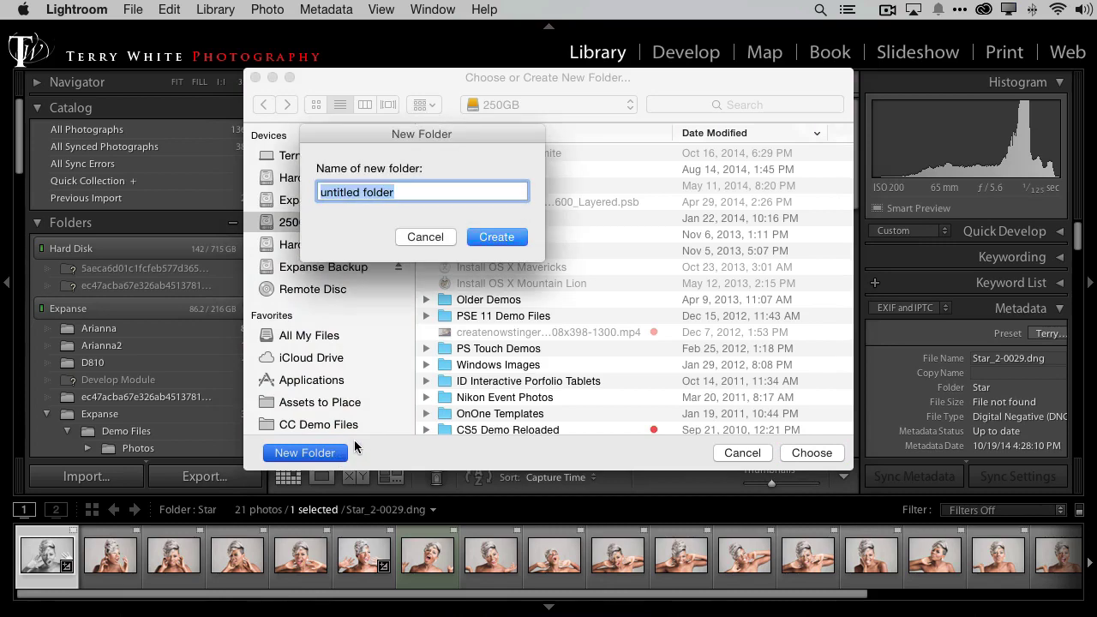
pyautogui.write('Ara')
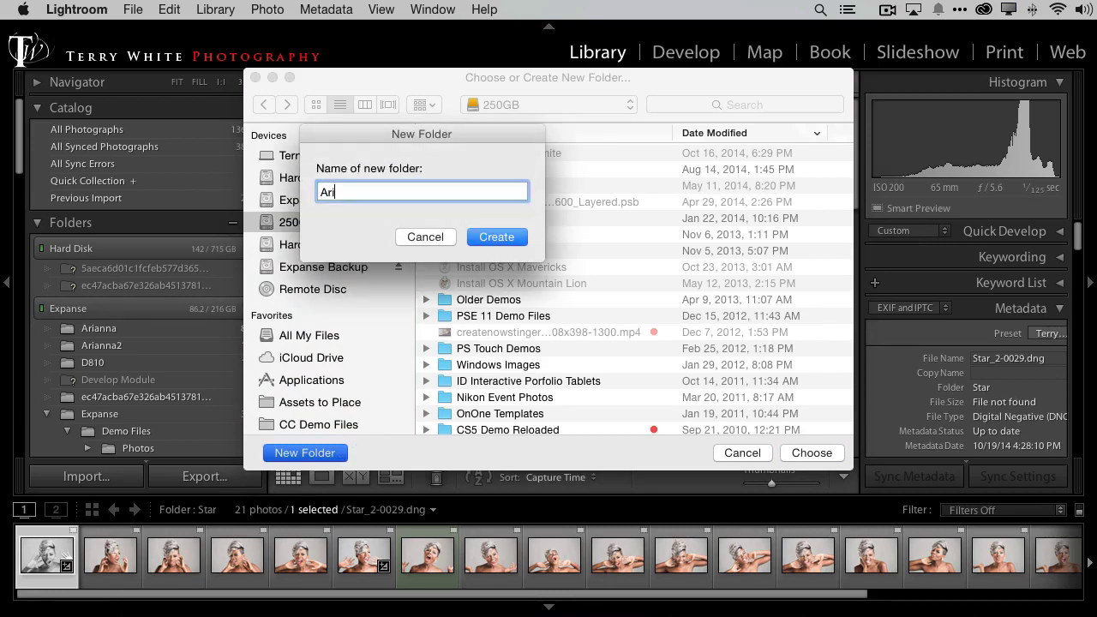
pyautogui.press('BackSpace')
pyautogui.write('chived Photos')
pyautogui.click(505, 237)
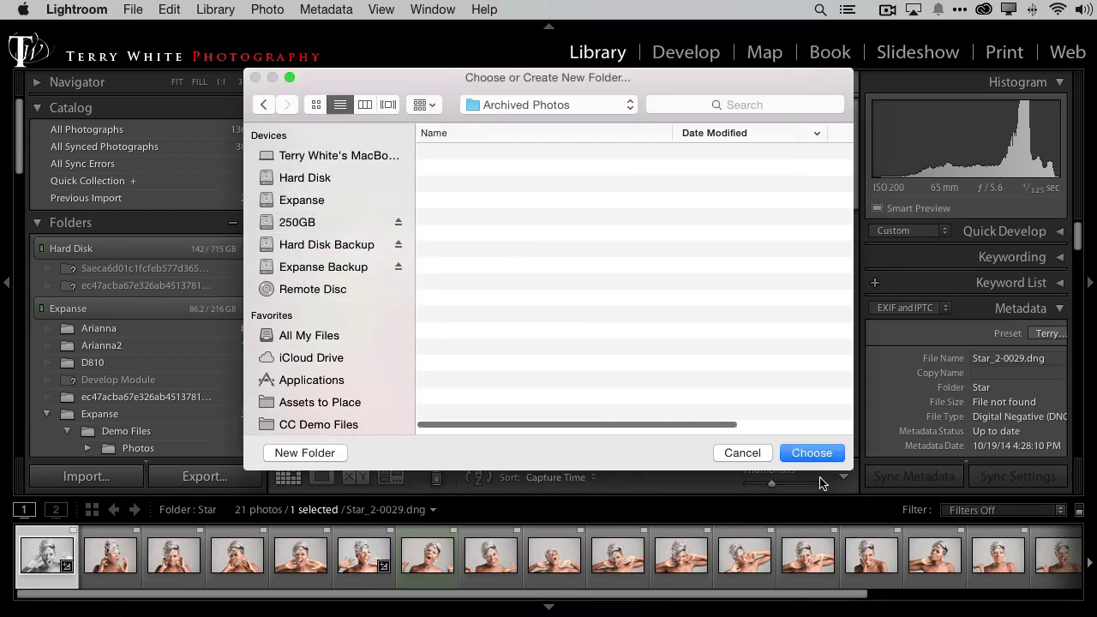
pyautogui.click(811, 455)
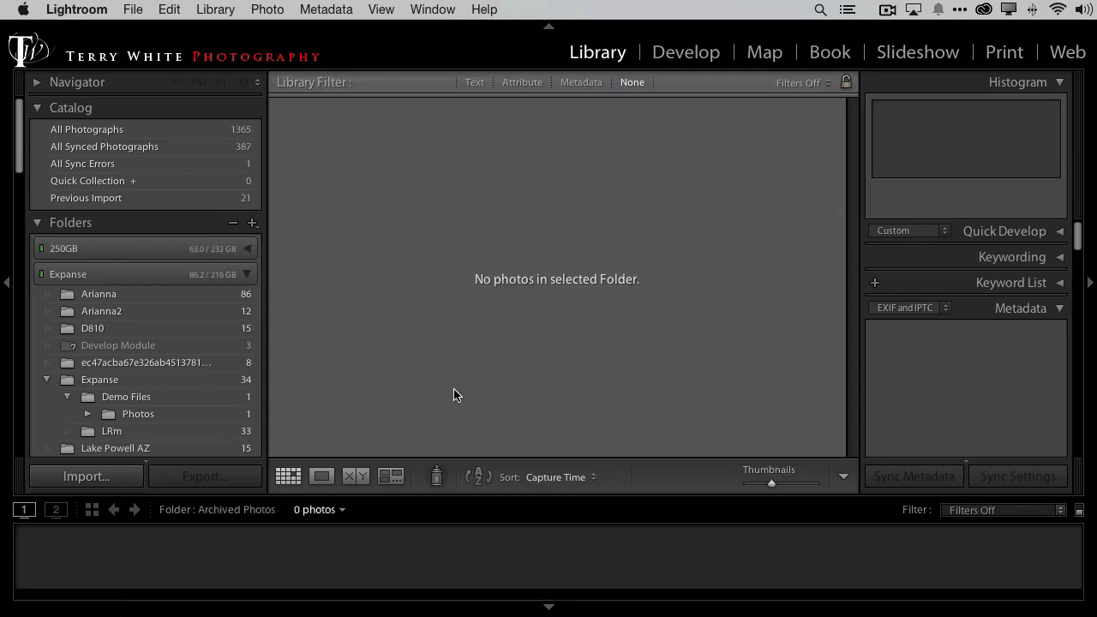
# - Move the Arianna2 folder from the Expanse drive into Archived Photos on the 250GB drive and show its photos in the new location
pyautogui.click(248, 250)
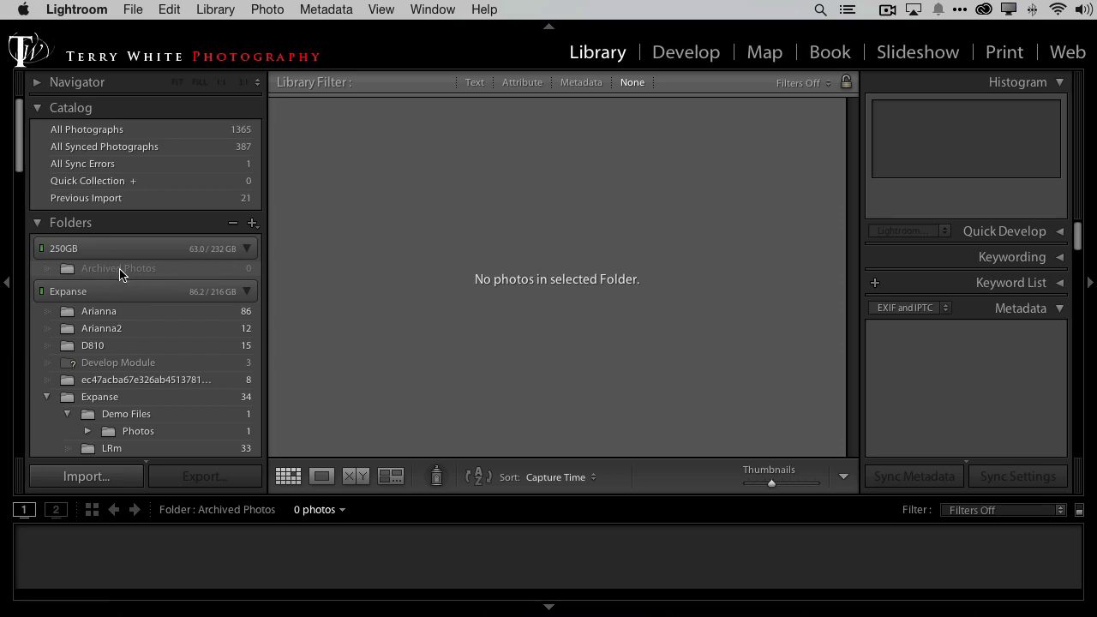
pyautogui.click(127, 331)
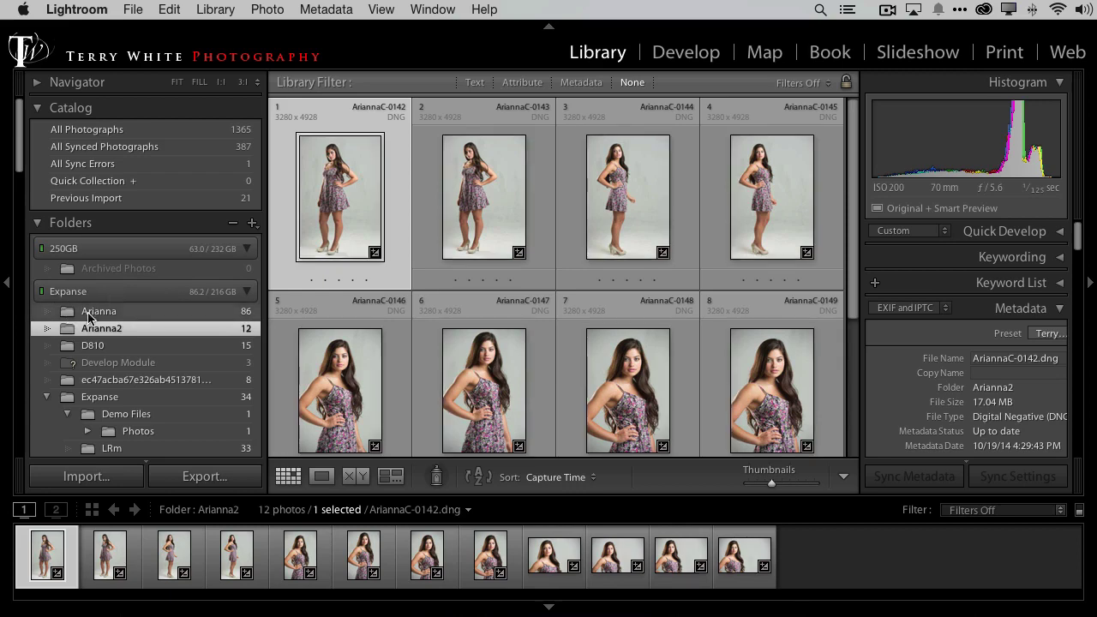
pyautogui.moveTo(71, 332); pyautogui.dragTo(86, 269)
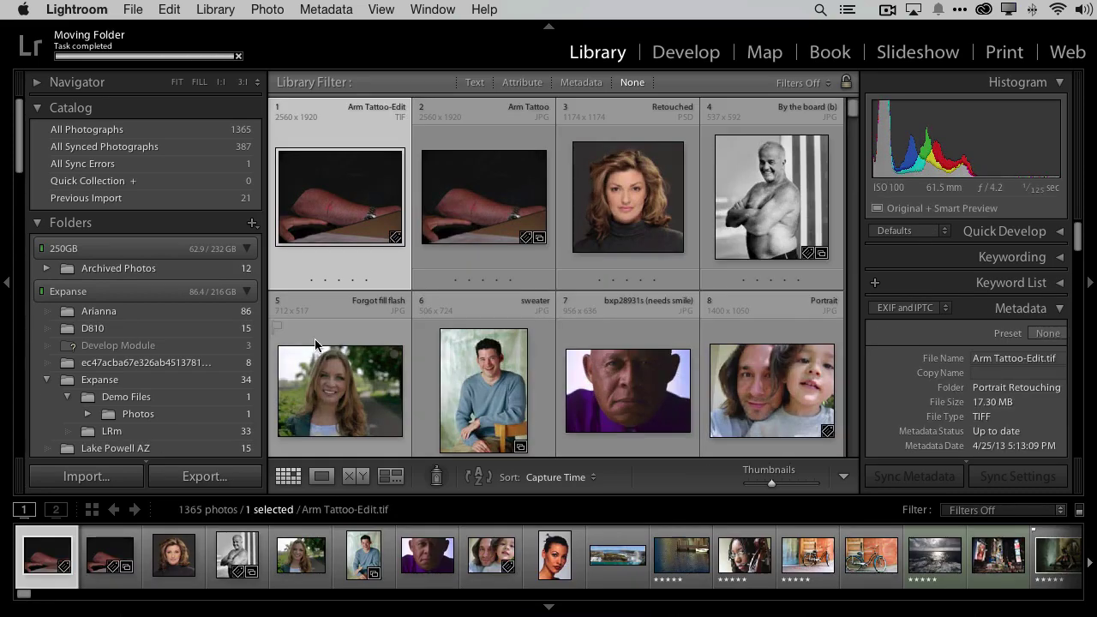
pyautogui.click(109, 274)
pyautogui.click(47, 268)
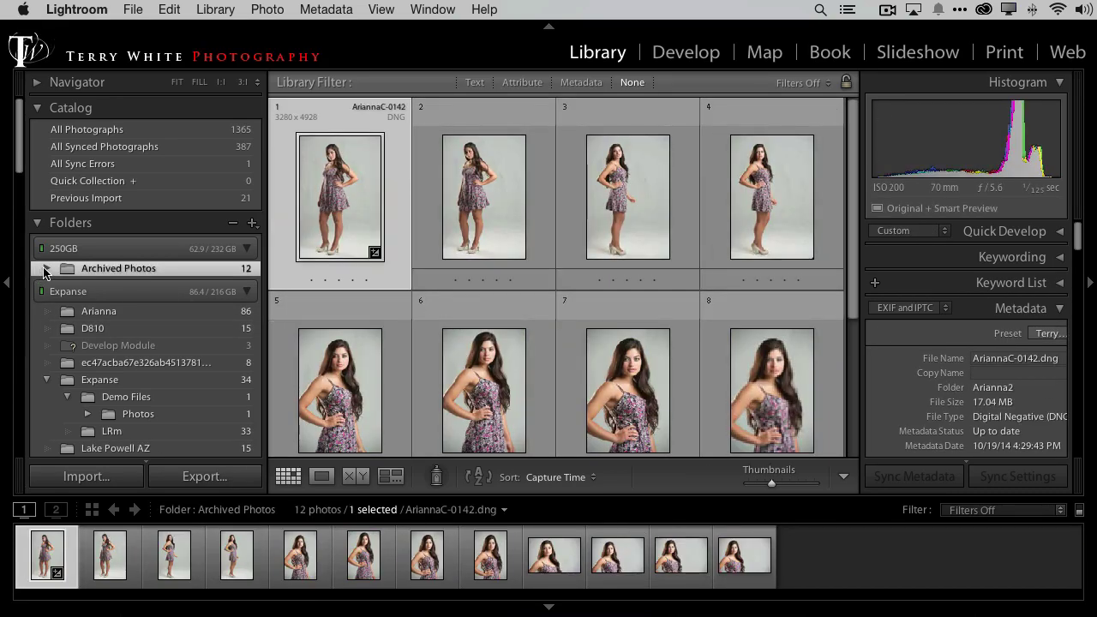
pyautogui.click(117, 287)
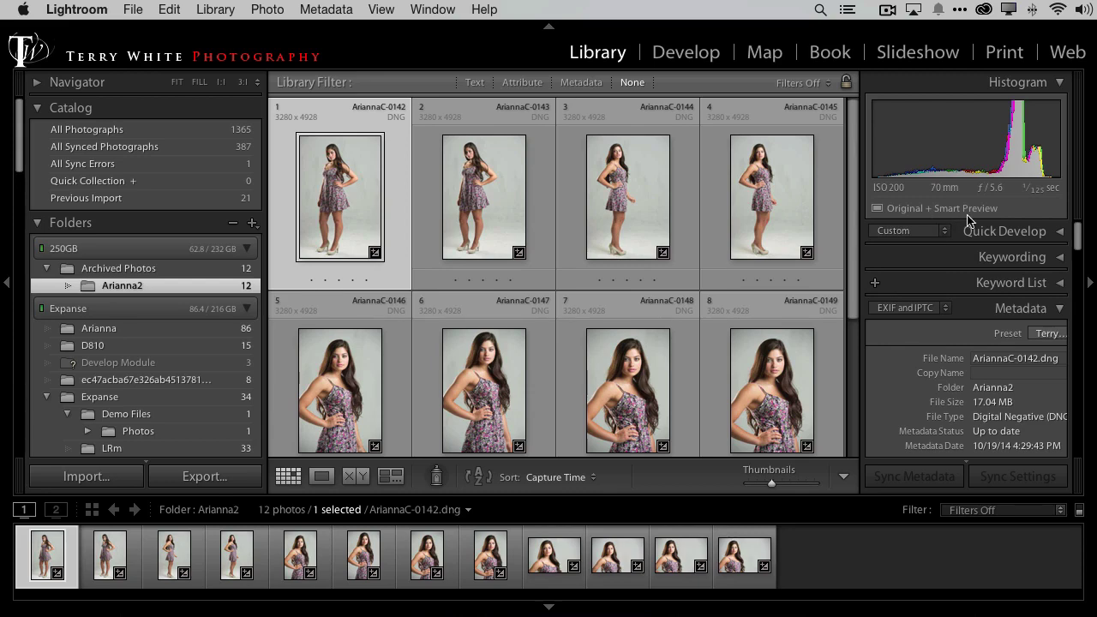
# - Switch to Finder, eject the 250GB drive and return to Lightroom with the Arianna2 folder still selected
pyautogui.moveTo(175, 610)
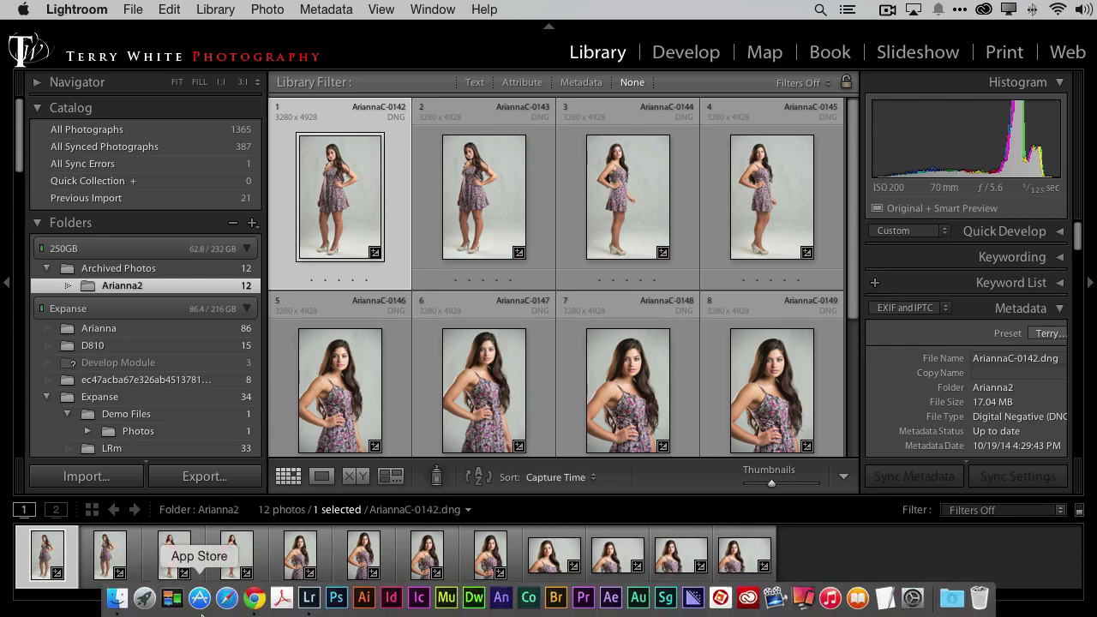
pyautogui.click(117, 600)
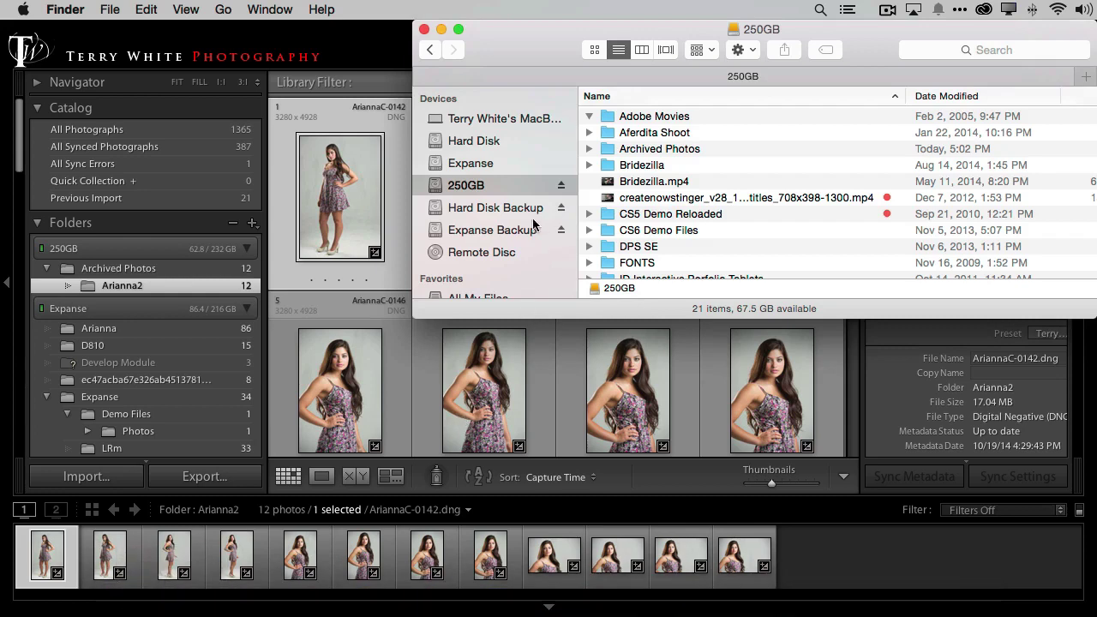
pyautogui.click(561, 187)
pyautogui.click(610, 284)
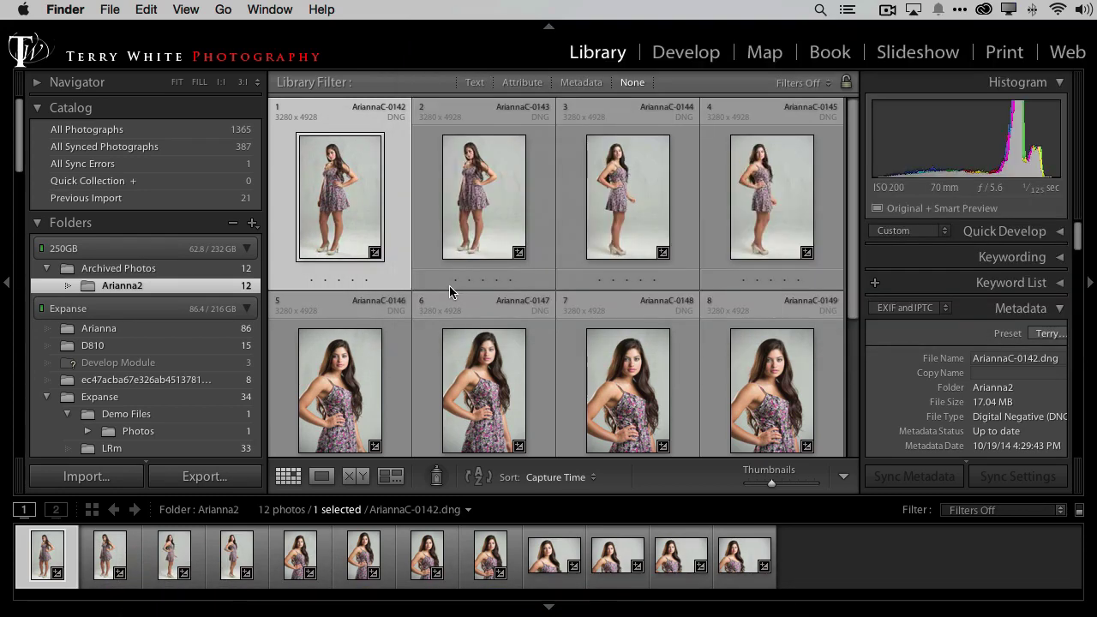
pyautogui.click(400, 36)
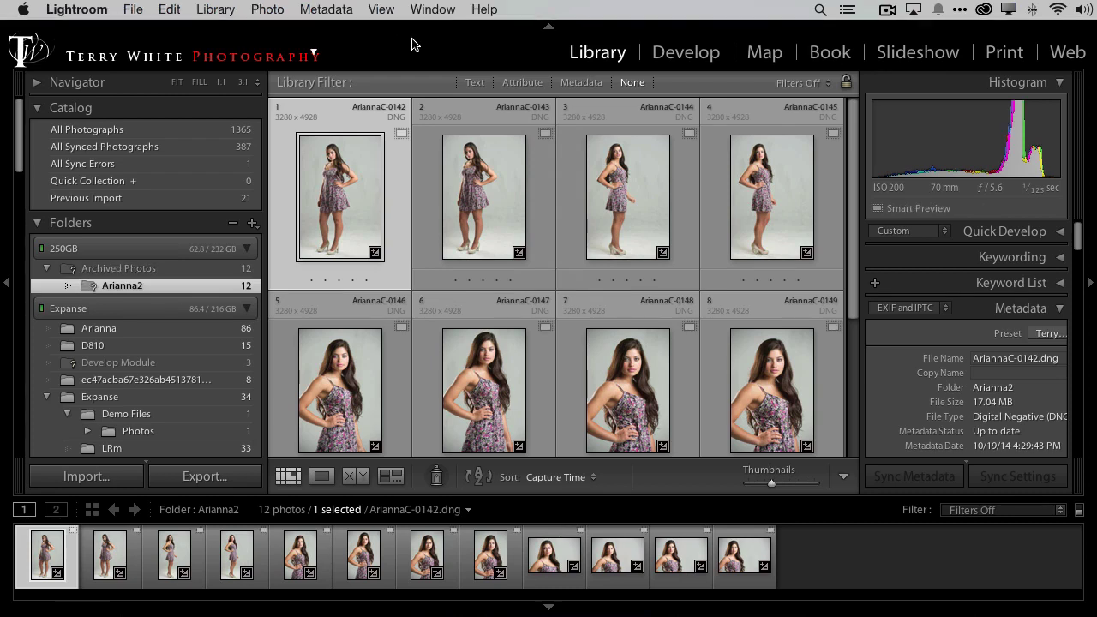